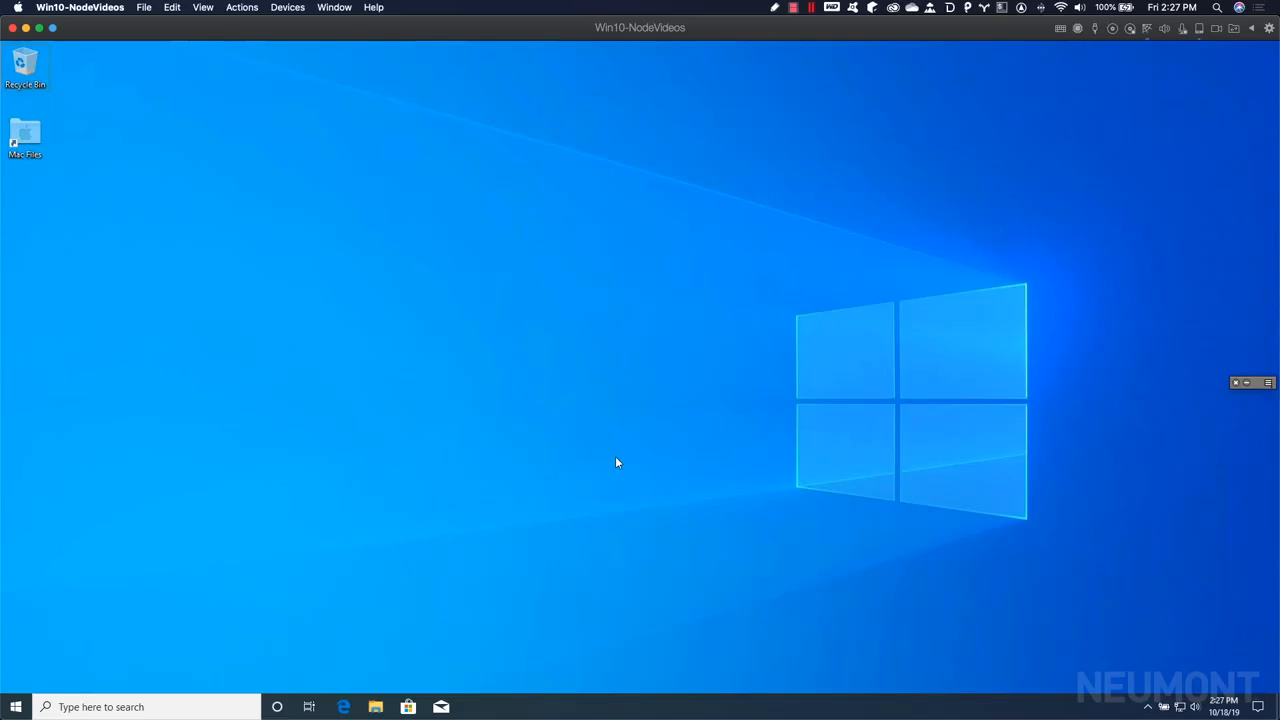
- Open the Edge browser, go to mongodb.com and look over the MongoDB home page
{"action": "left_click", "coordinate": [343, 705]}
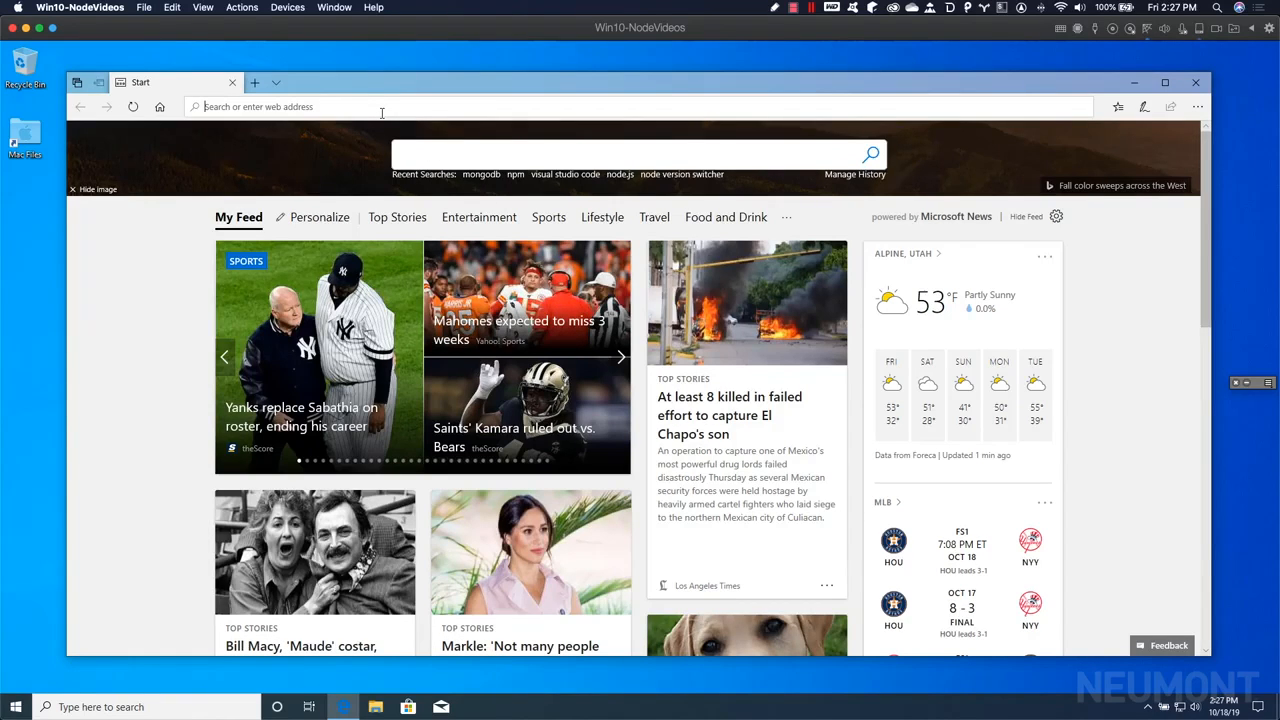
{"action": "type", "text": "mongodb"}
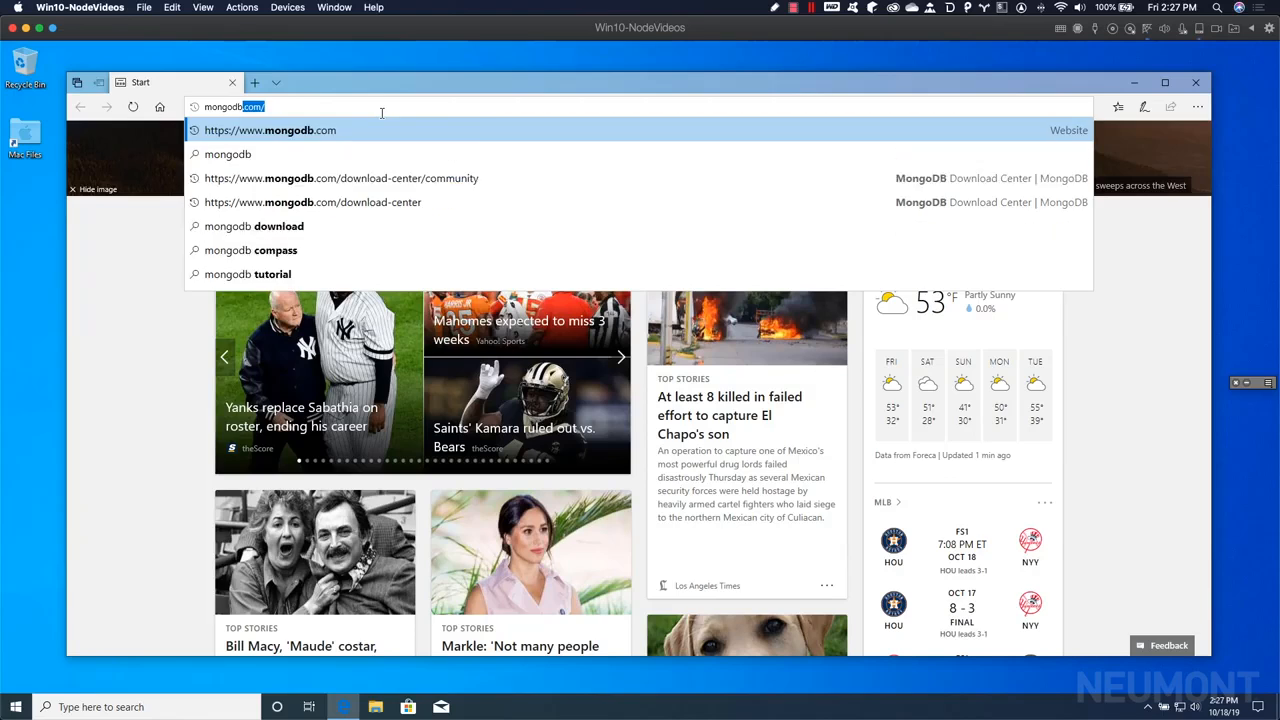
{"action": "key", "text": "Return"}
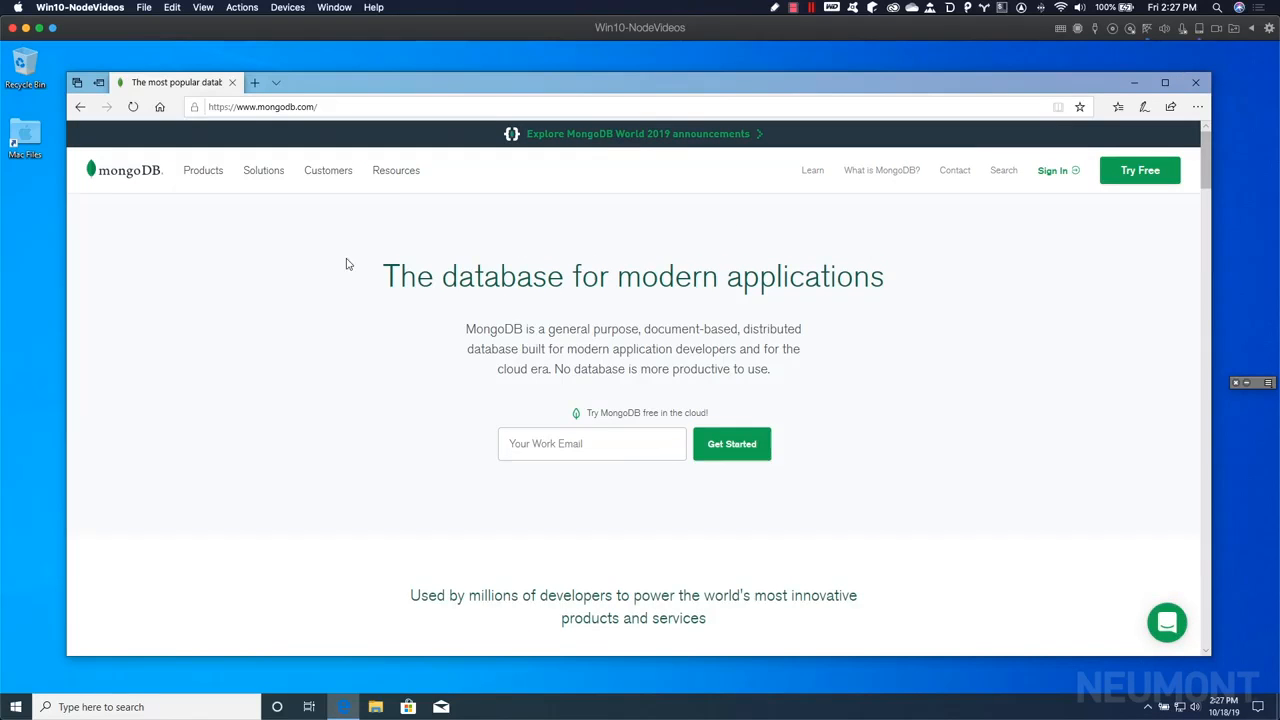
{"action": "scroll", "coordinate": [397, 374], "scroll_direction": "down", "scroll_amount": 2}
{"action": "scroll", "coordinate": [397, 374], "scroll_direction": "up", "scroll_amount": 2}
{"action": "scroll", "coordinate": [446, 363], "scroll_direction": "down", "scroll_amount": 5}
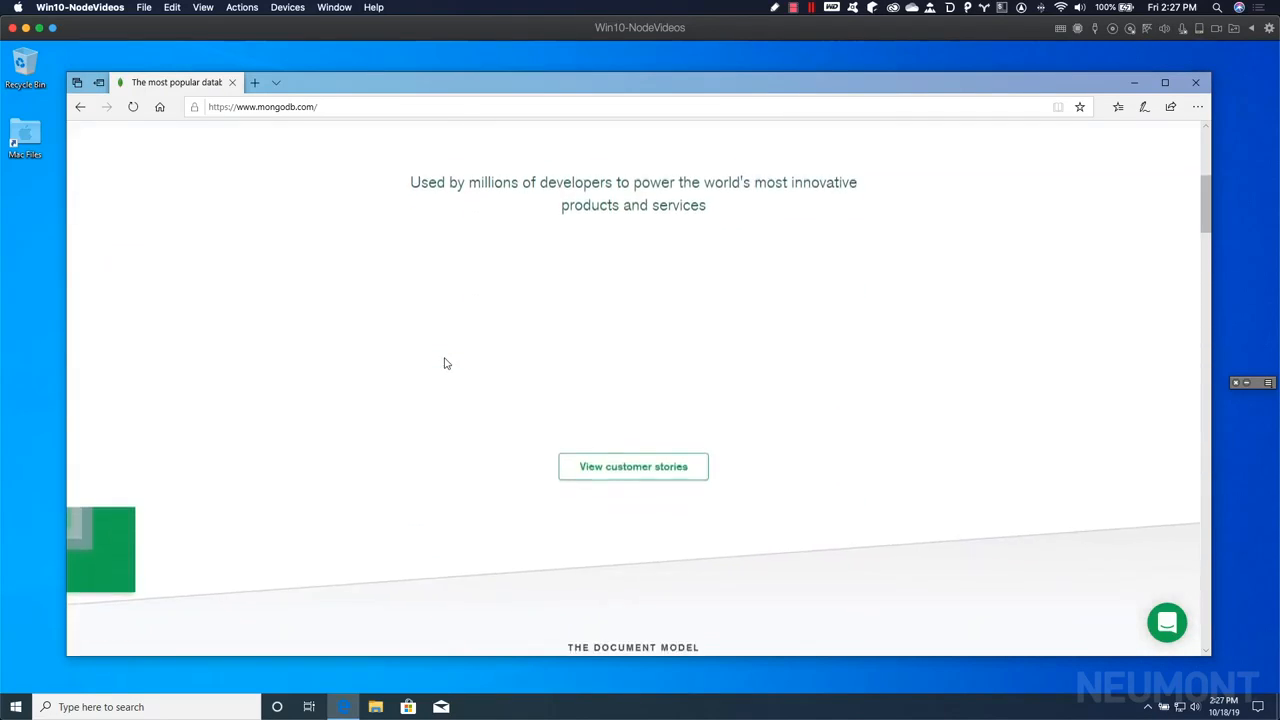
{"action": "scroll", "coordinate": [446, 363], "scroll_direction": "down", "scroll_amount": 2}
{"action": "scroll", "coordinate": [446, 363], "scroll_direction": "up", "scroll_amount": 6}
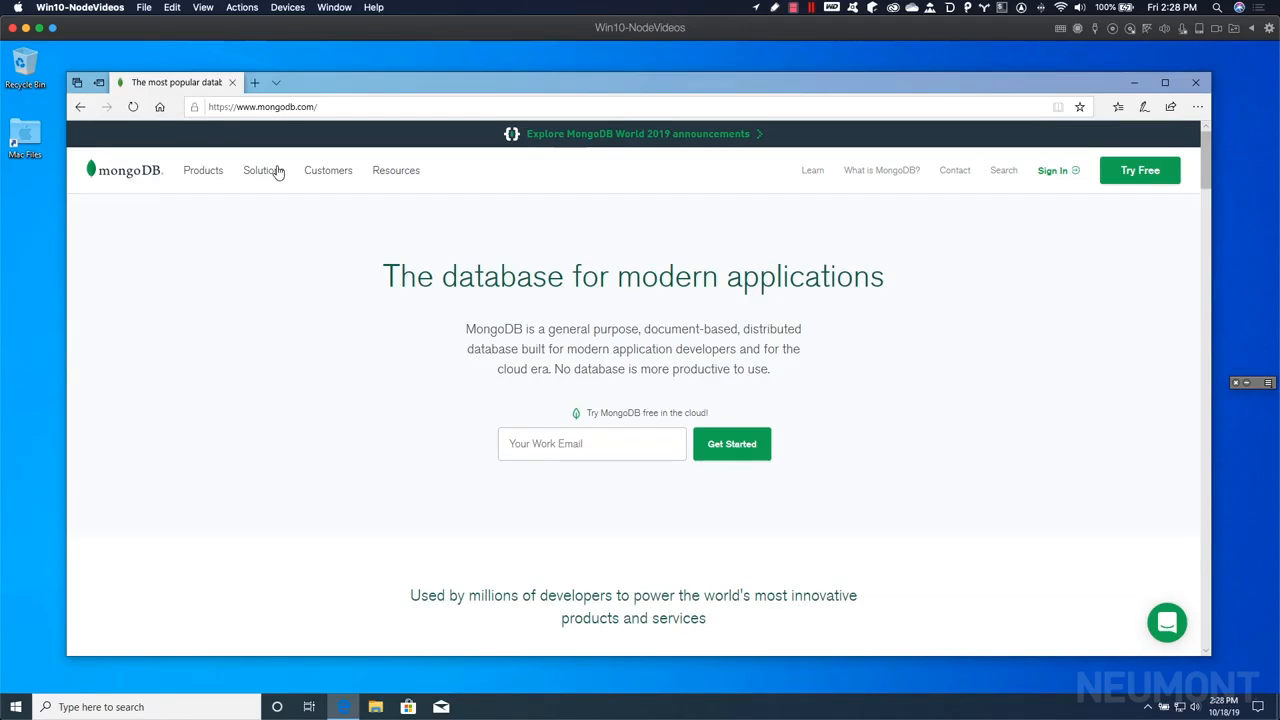
- Return to the start page, search the web for mongodb and open the MongoDB site's Download result
{"action": "left_click", "coordinate": [82, 108]}
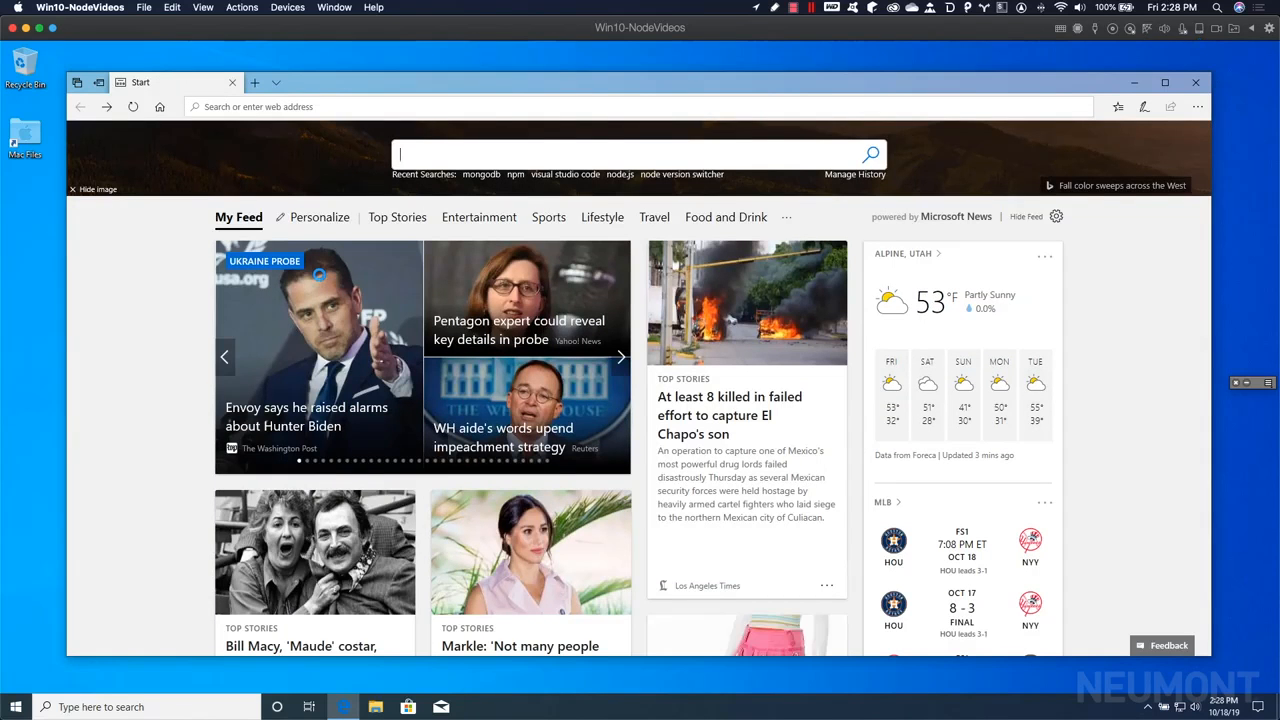
{"action": "left_click", "coordinate": [461, 145]}
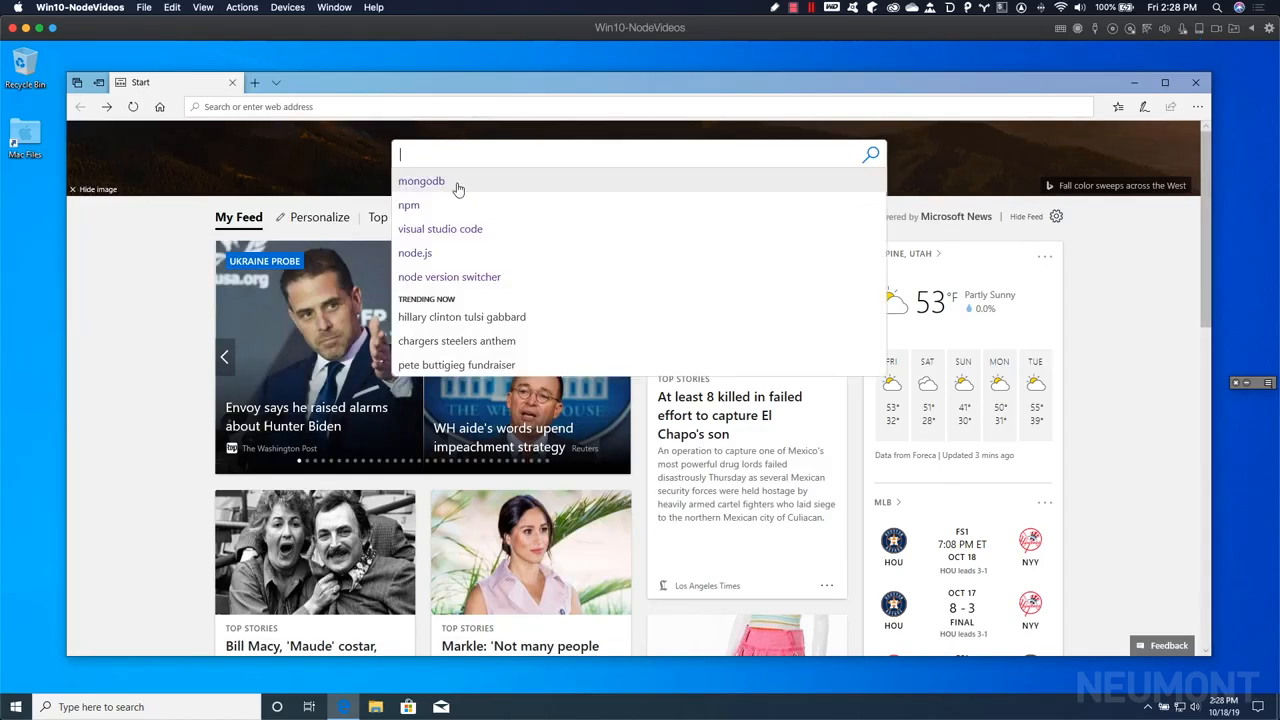
{"action": "left_click", "coordinate": [437, 184]}
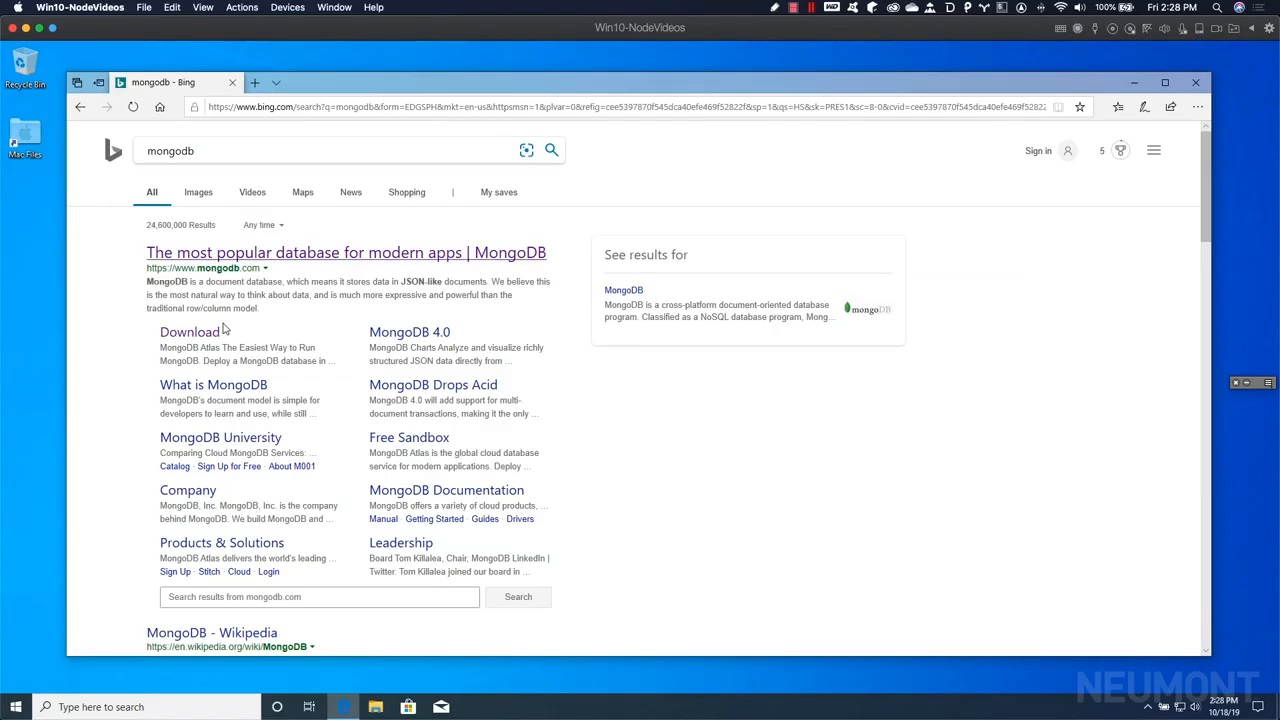
{"action": "left_click", "coordinate": [204, 334]}
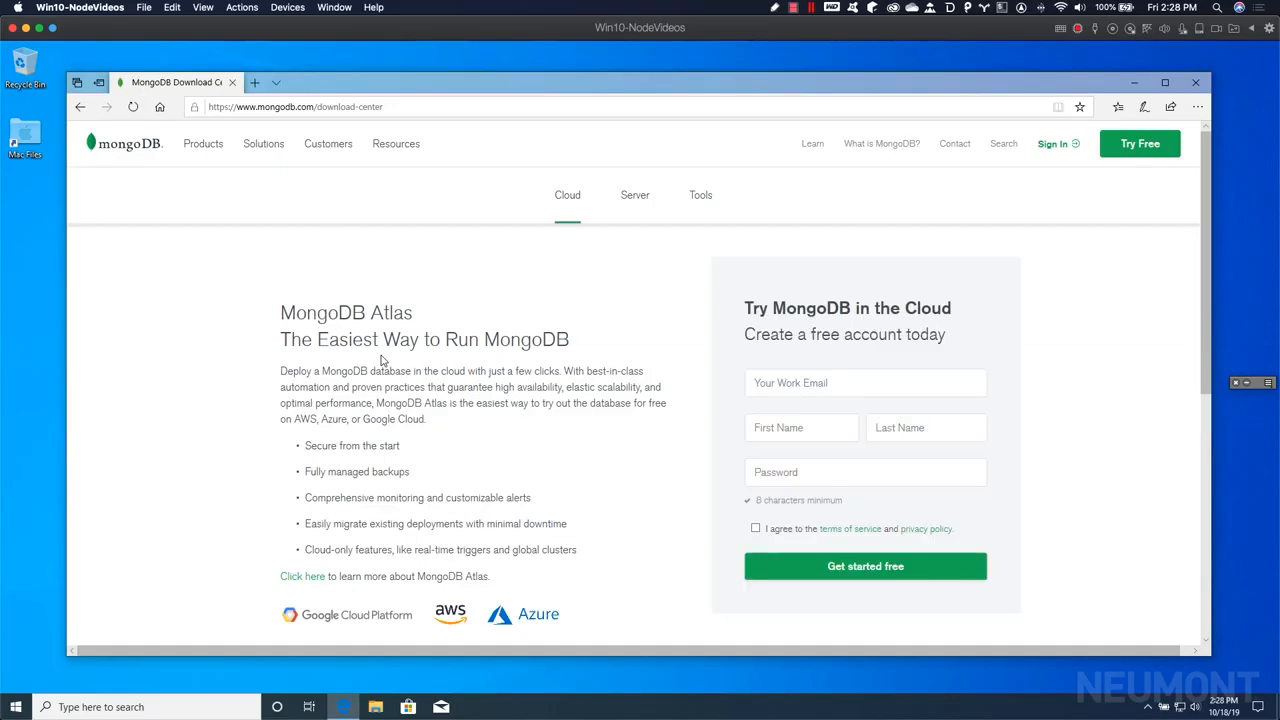
{"action": "scroll", "coordinate": [757, 509], "scroll_direction": "down", "scroll_amount": 5}
{"action": "scroll", "coordinate": [686, 475], "scroll_direction": "up", "scroll_amount": 5}
{"action": "left_click", "coordinate": [635, 206]}
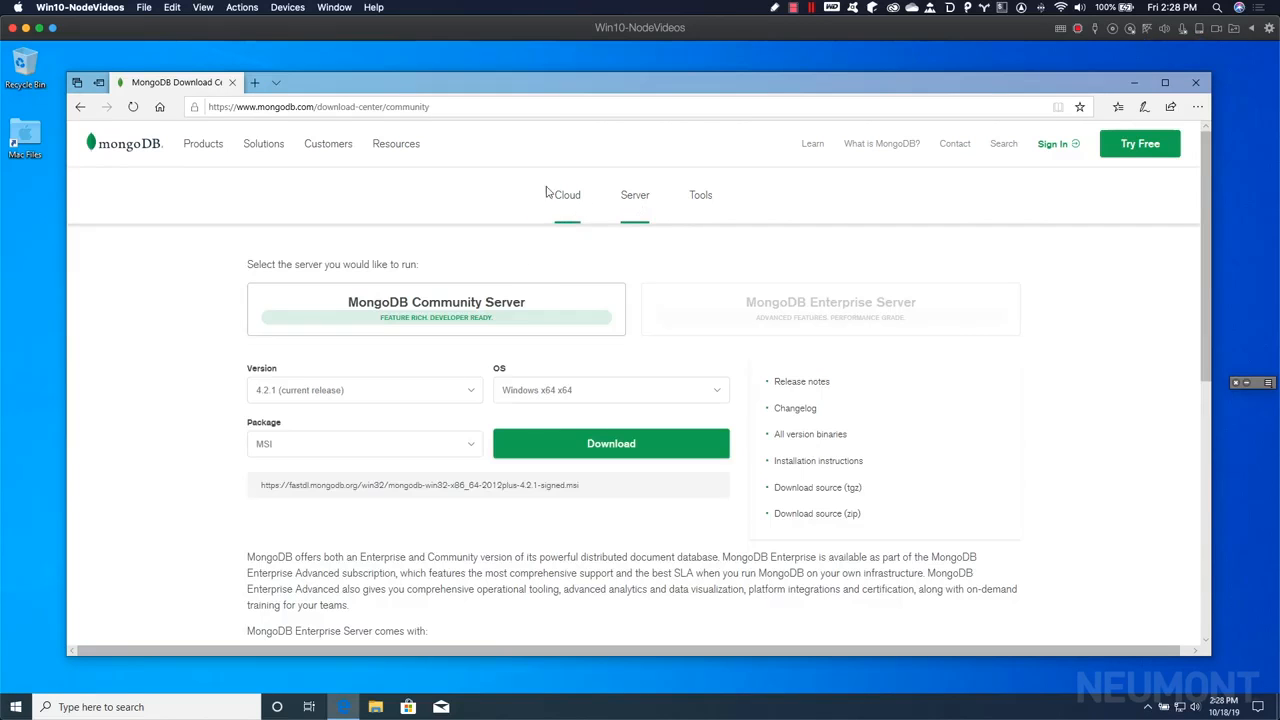
{"action": "left_click", "coordinate": [80, 110]}
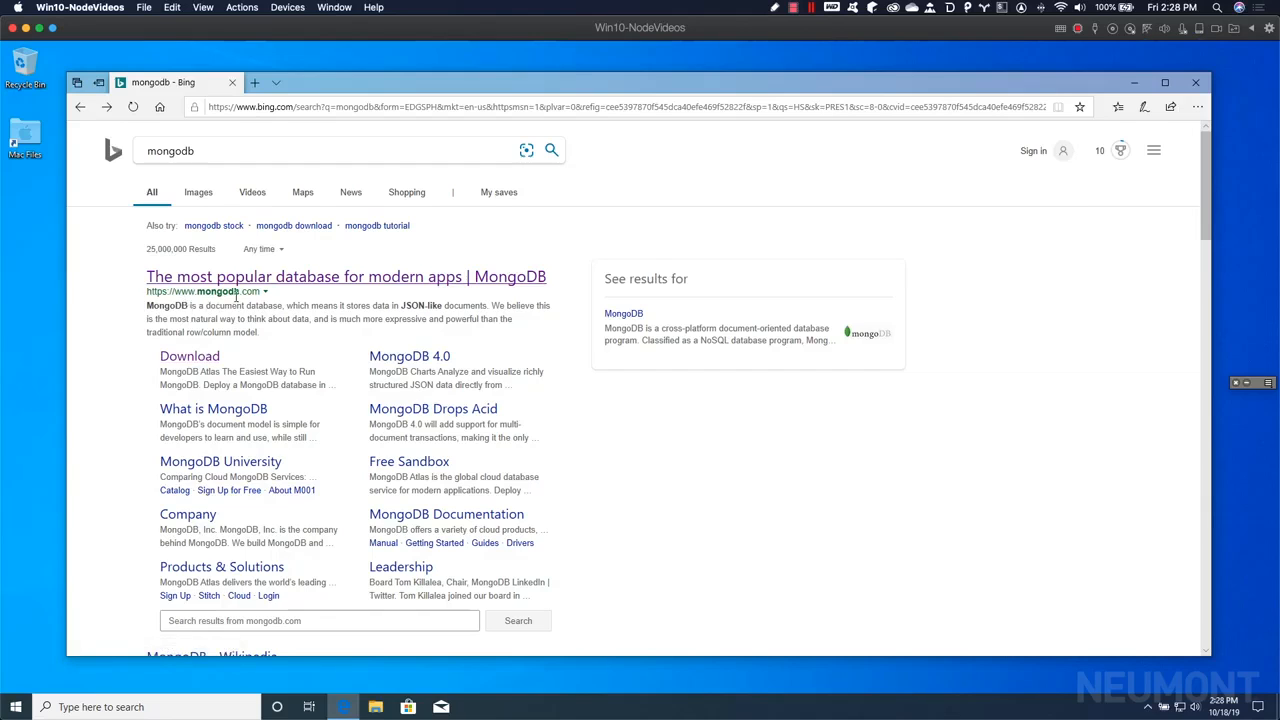
{"action": "left_click", "coordinate": [181, 362]}
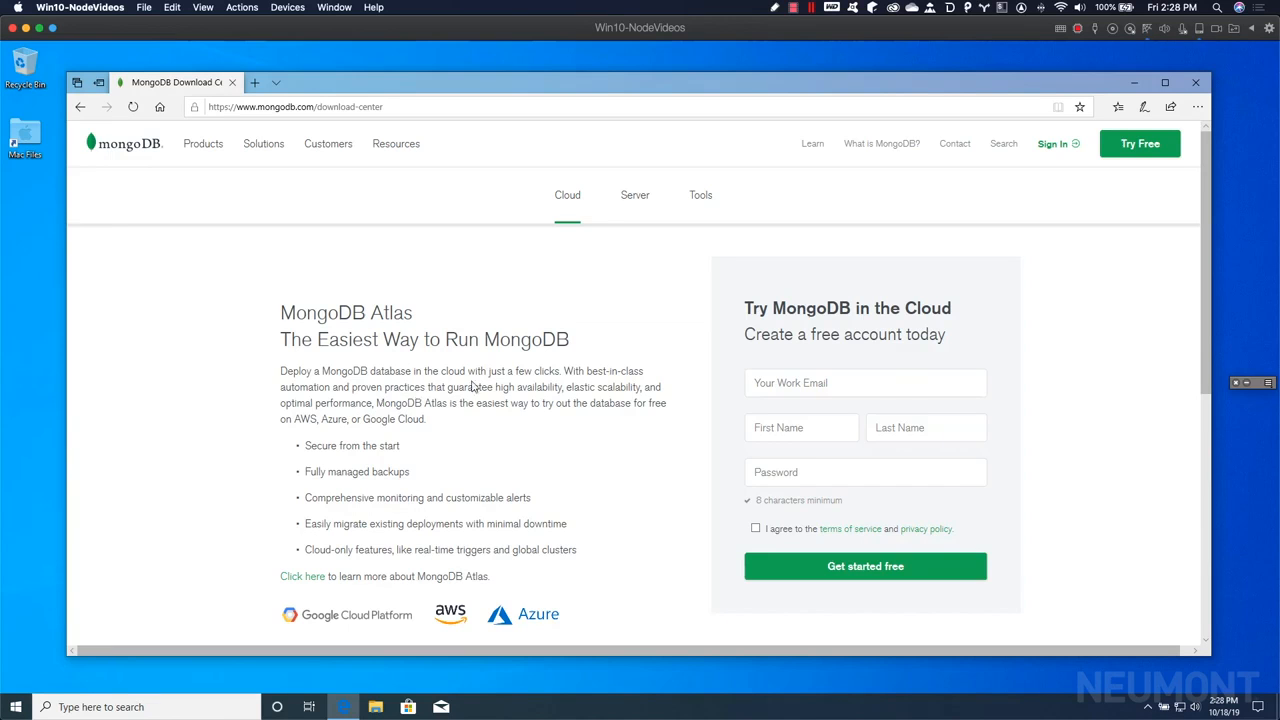
- Go to the Server section of the MongoDB download center and review the Community Server options
{"action": "scroll", "coordinate": [388, 392], "scroll_direction": "down", "scroll_amount": 3}
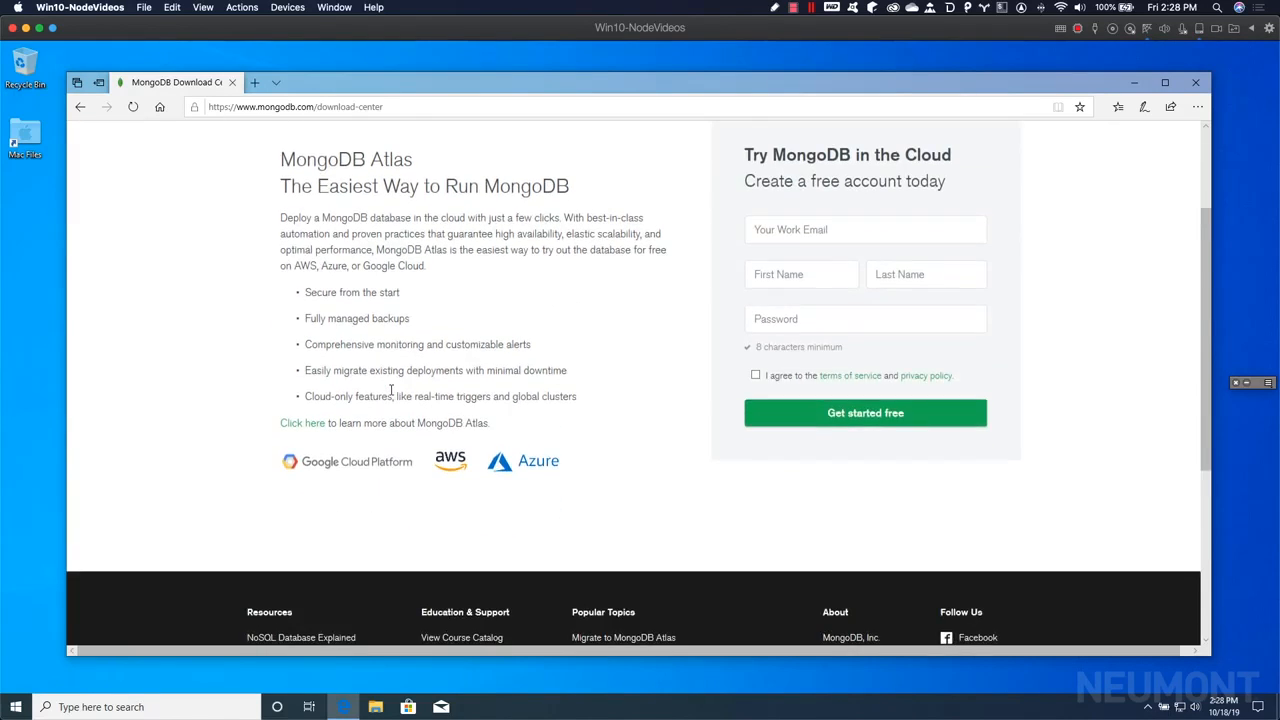
{"action": "scroll", "coordinate": [375, 350], "scroll_direction": "up", "scroll_amount": 2}
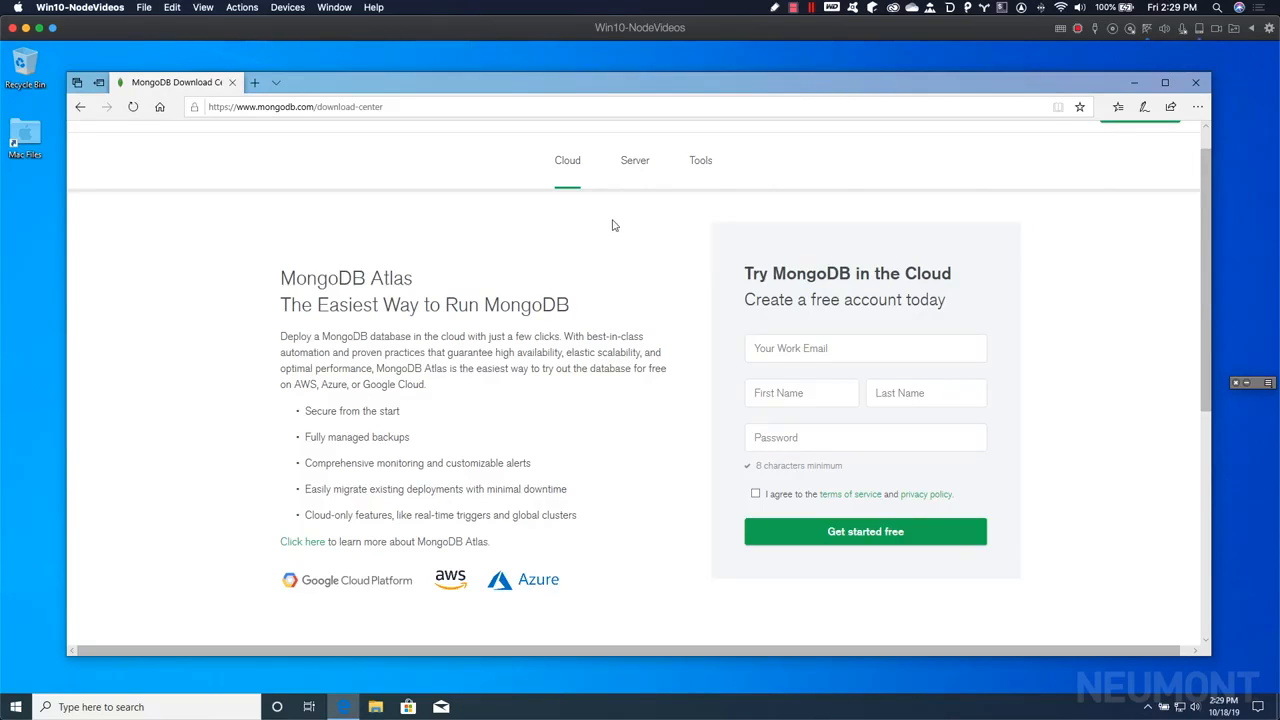
{"action": "left_click", "coordinate": [630, 160]}
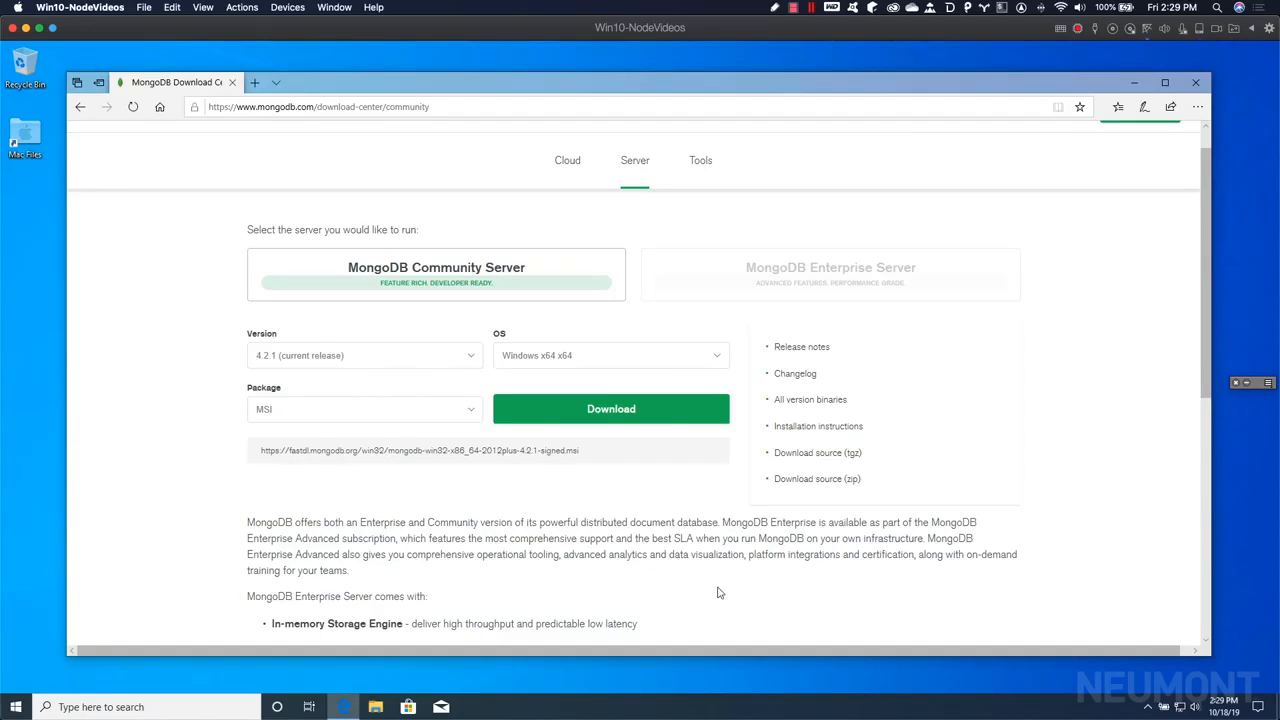
{"action": "scroll", "coordinate": [663, 568], "scroll_direction": "down", "scroll_amount": 2}
{"action": "scroll", "coordinate": [640, 566], "scroll_direction": "up", "scroll_amount": 2}
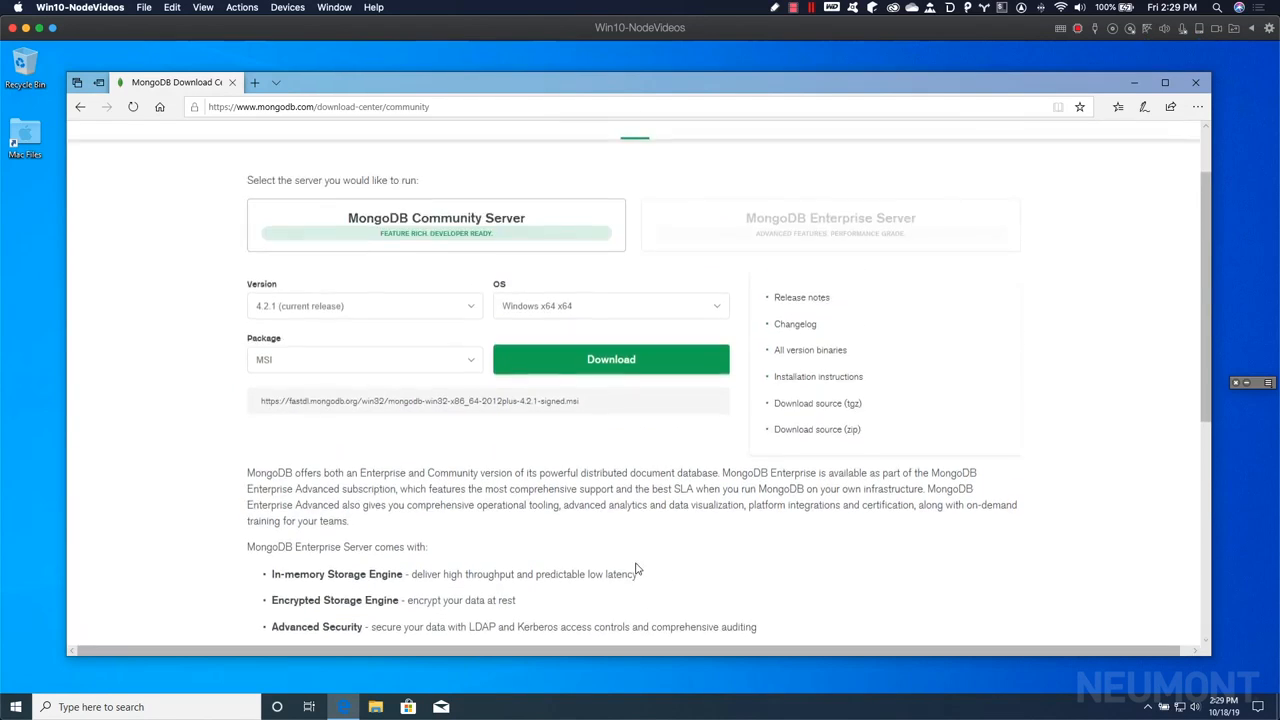
{"action": "scroll", "coordinate": [497, 374], "scroll_direction": "up", "scroll_amount": 1}
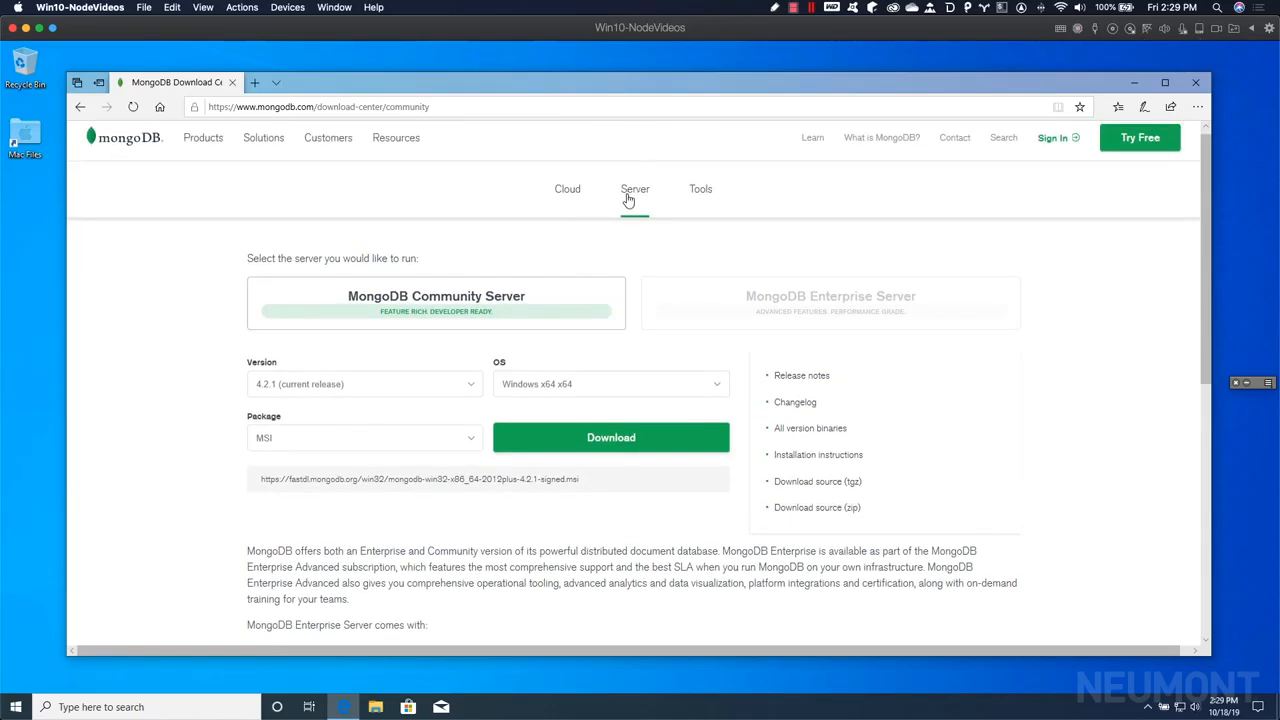
{"action": "scroll", "coordinate": [634, 207], "scroll_direction": "down", "scroll_amount": 1}
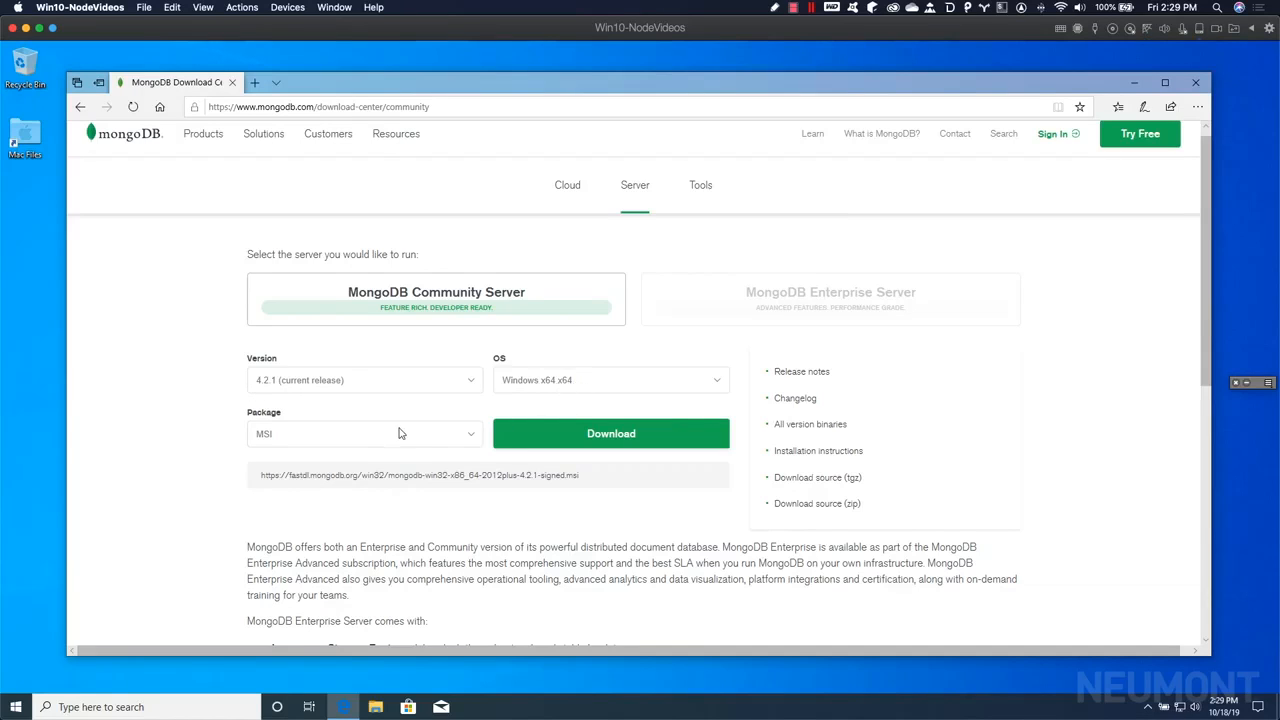
- Download and save the MongoDB Community Server 4.2.1 MSI installer for Windows x64, and dismiss the download notification
{"action": "left_click", "coordinate": [610, 440]}
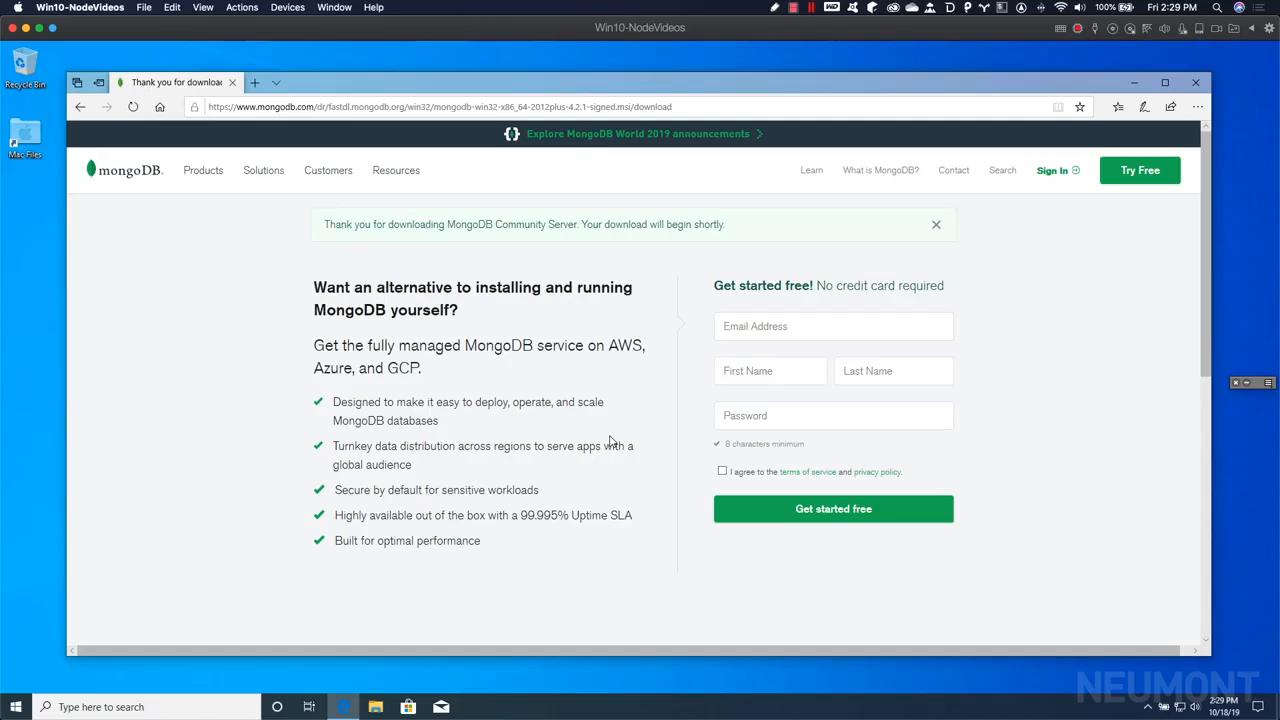
{"action": "scroll", "coordinate": [610, 442], "scroll_direction": "down", "scroll_amount": 3}
{"action": "scroll", "coordinate": [610, 442], "scroll_direction": "up", "scroll_amount": 3}
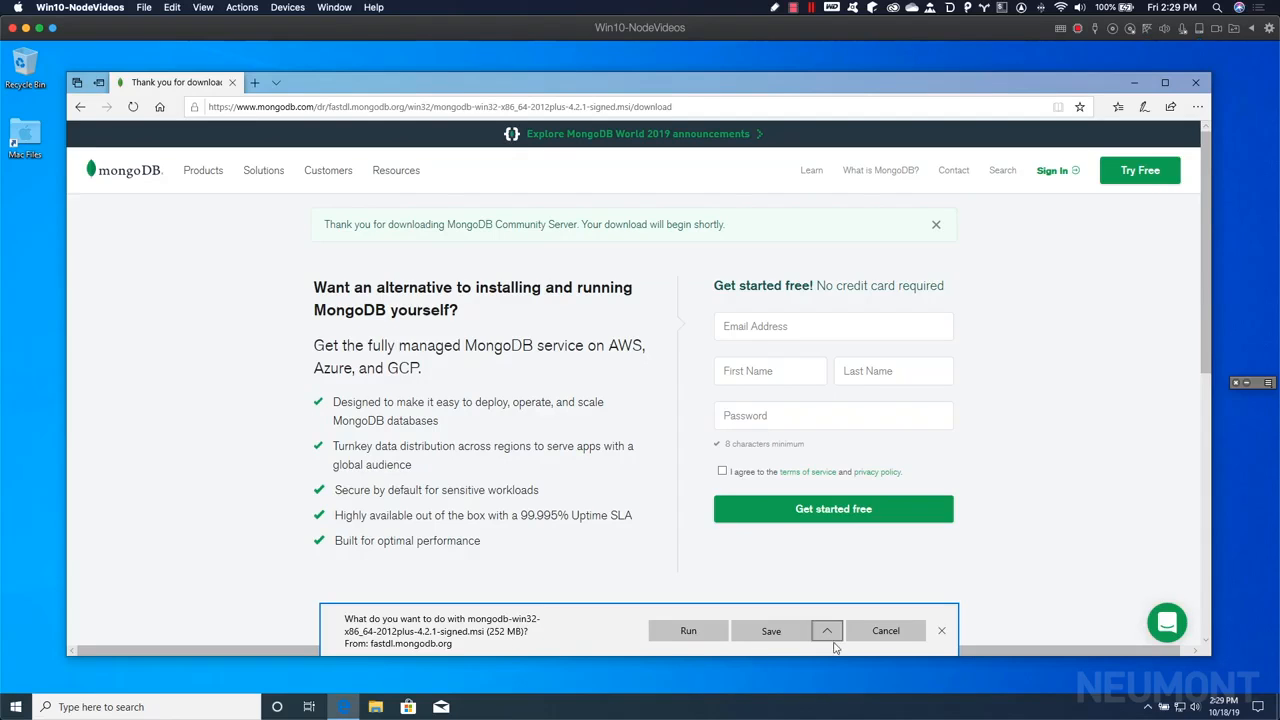
{"action": "left_click", "coordinate": [790, 631]}
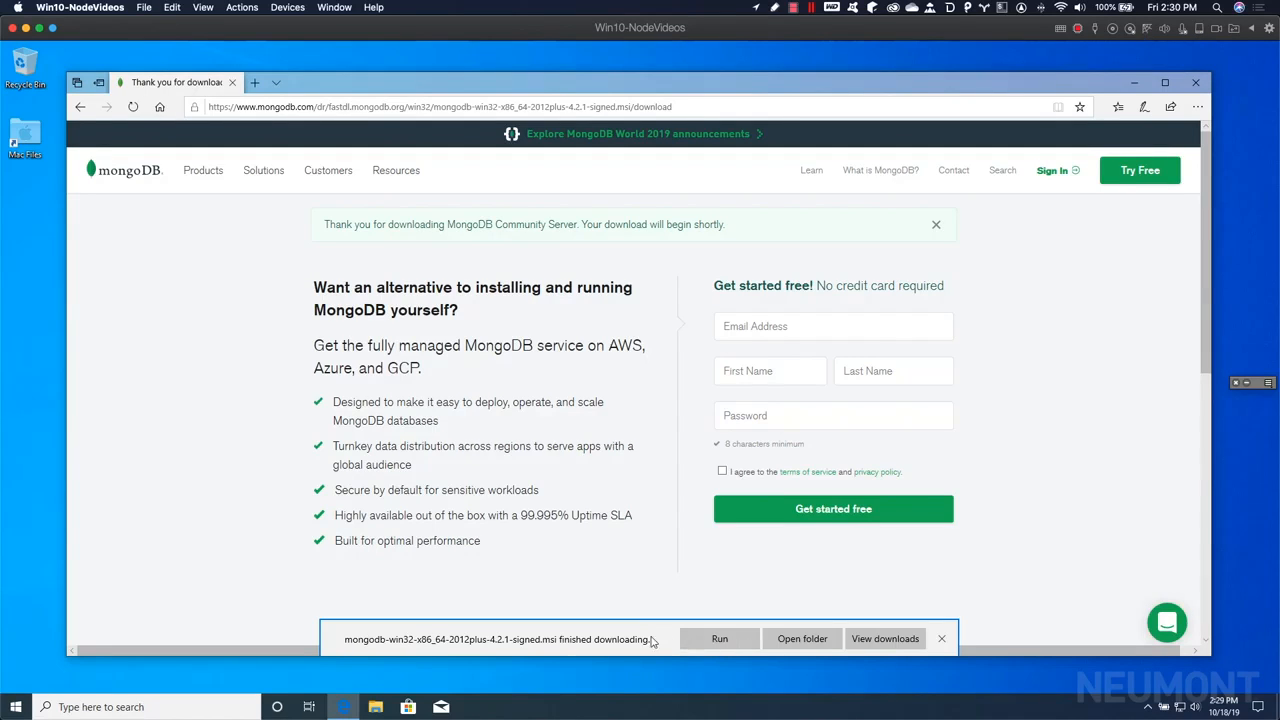
{"action": "left_click", "coordinate": [942, 639]}
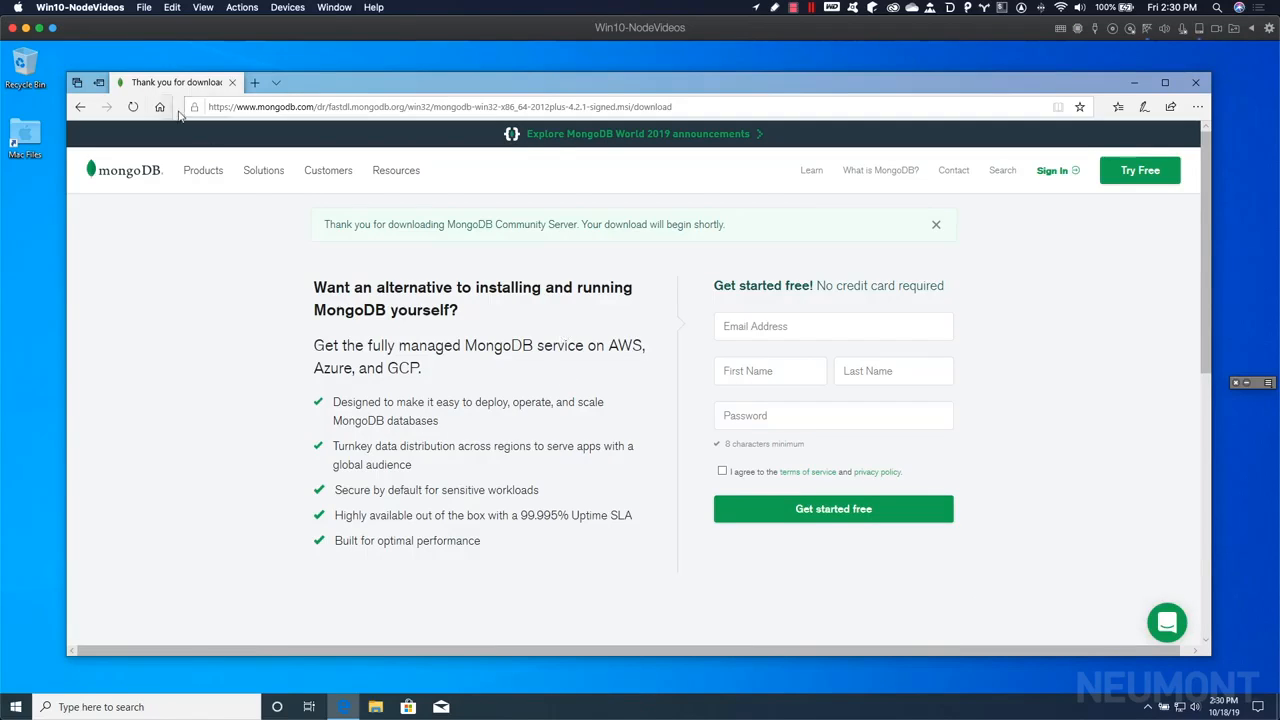
- Go back to the download center, open the Compass tool page and save the 1.19.12 (Stable) Windows 64-bit MSI installer
{"action": "left_click", "coordinate": [75, 107]}
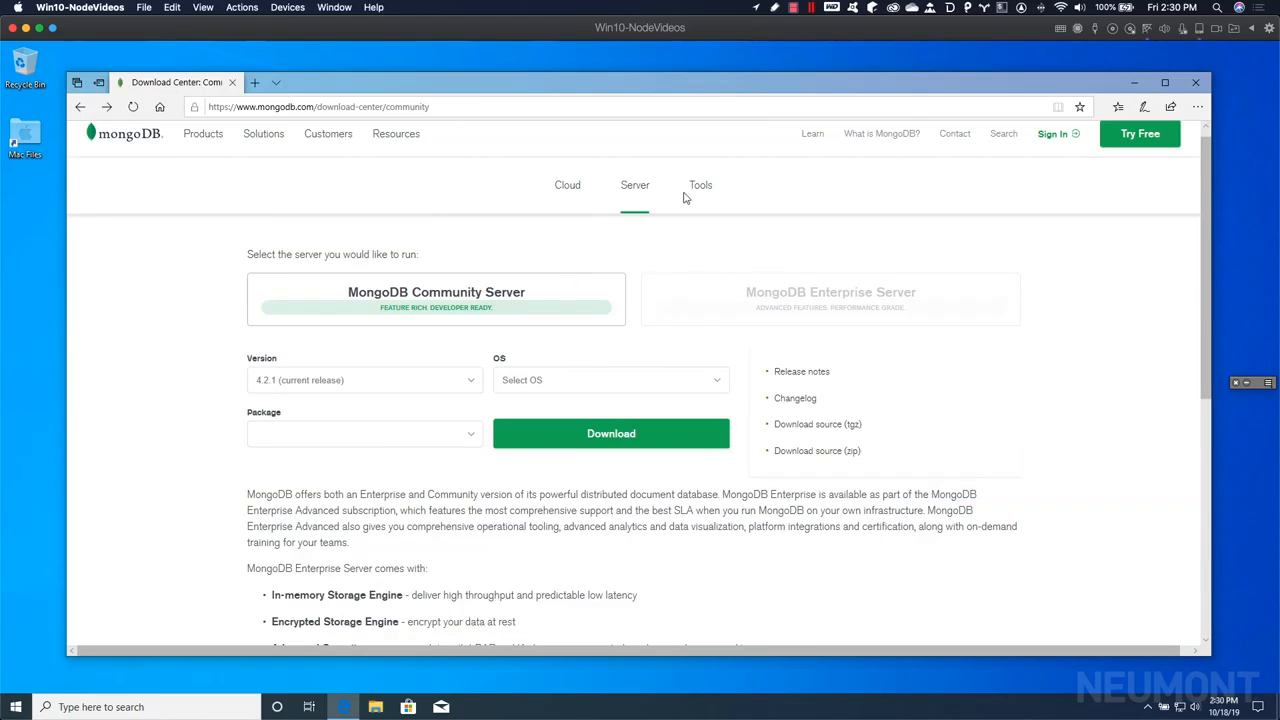
{"action": "mouse_move", "coordinate": [703, 190]}
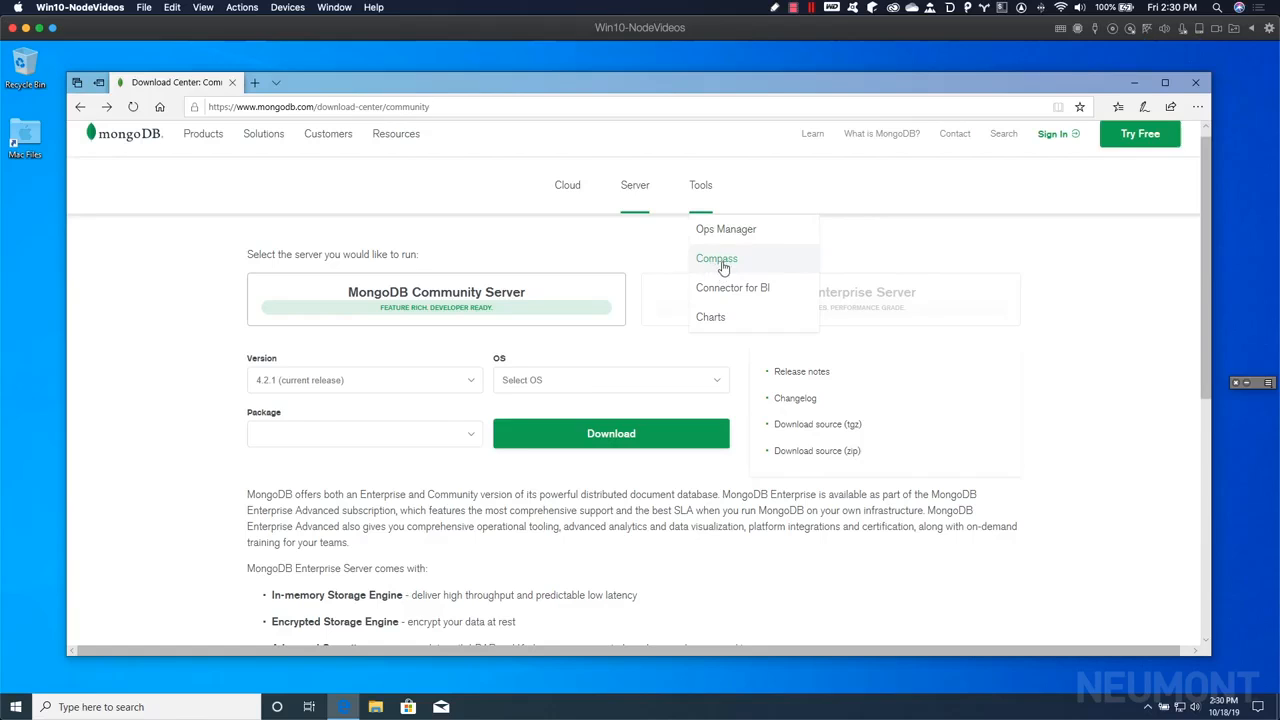
{"action": "left_click", "coordinate": [718, 259]}
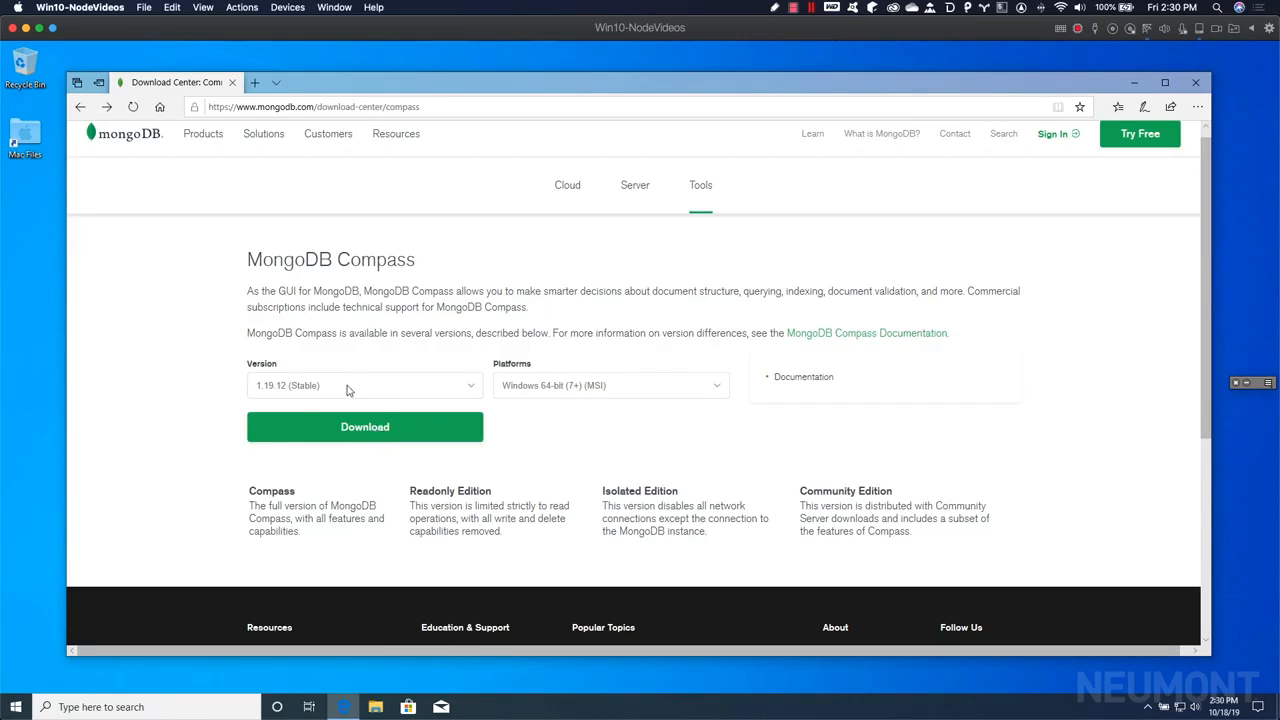
{"action": "left_click", "coordinate": [428, 437]}
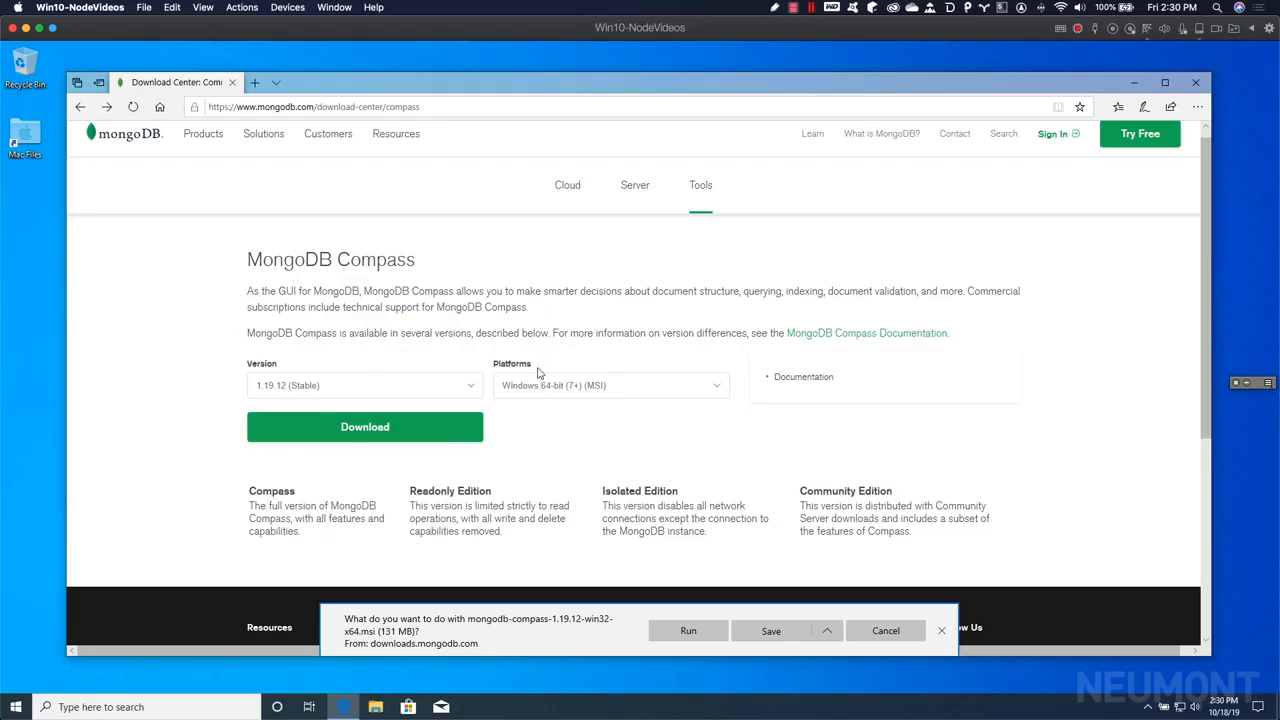
{"action": "left_click", "coordinate": [773, 631]}
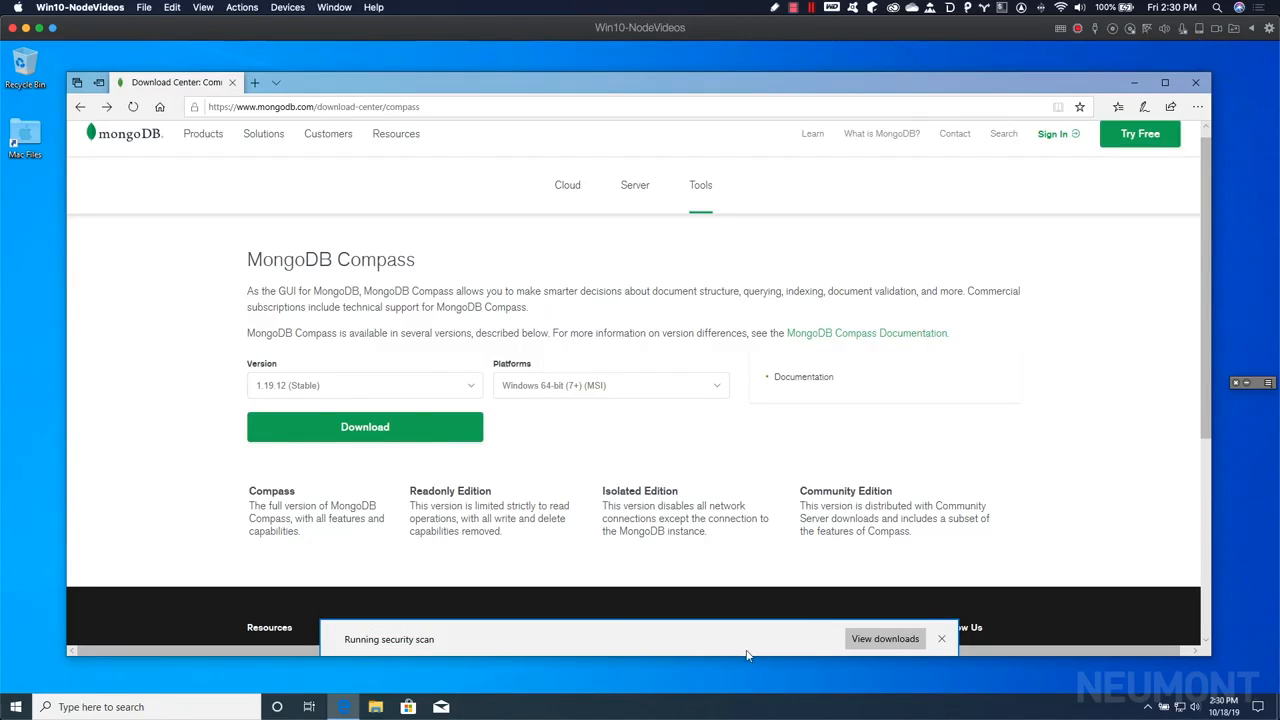
- Clear the browser's download history and return to the Compass page
{"action": "left_click", "coordinate": [885, 640]}
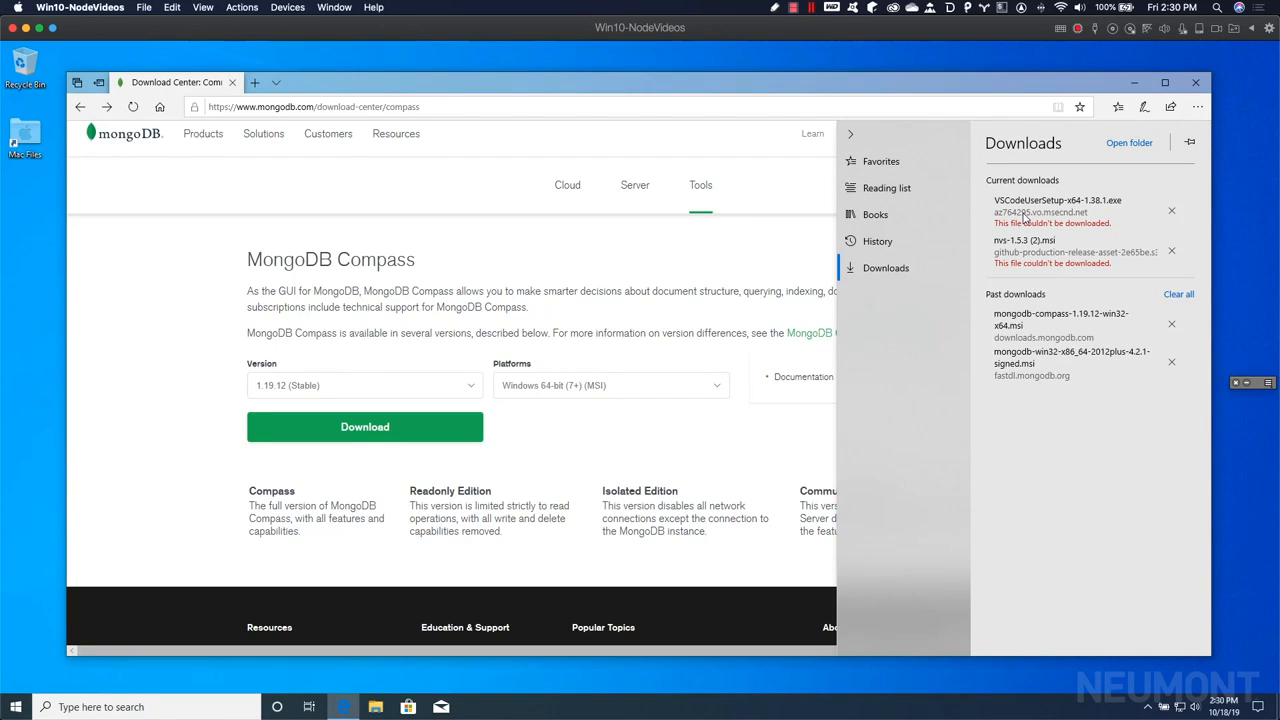
{"action": "left_click", "coordinate": [1178, 294]}
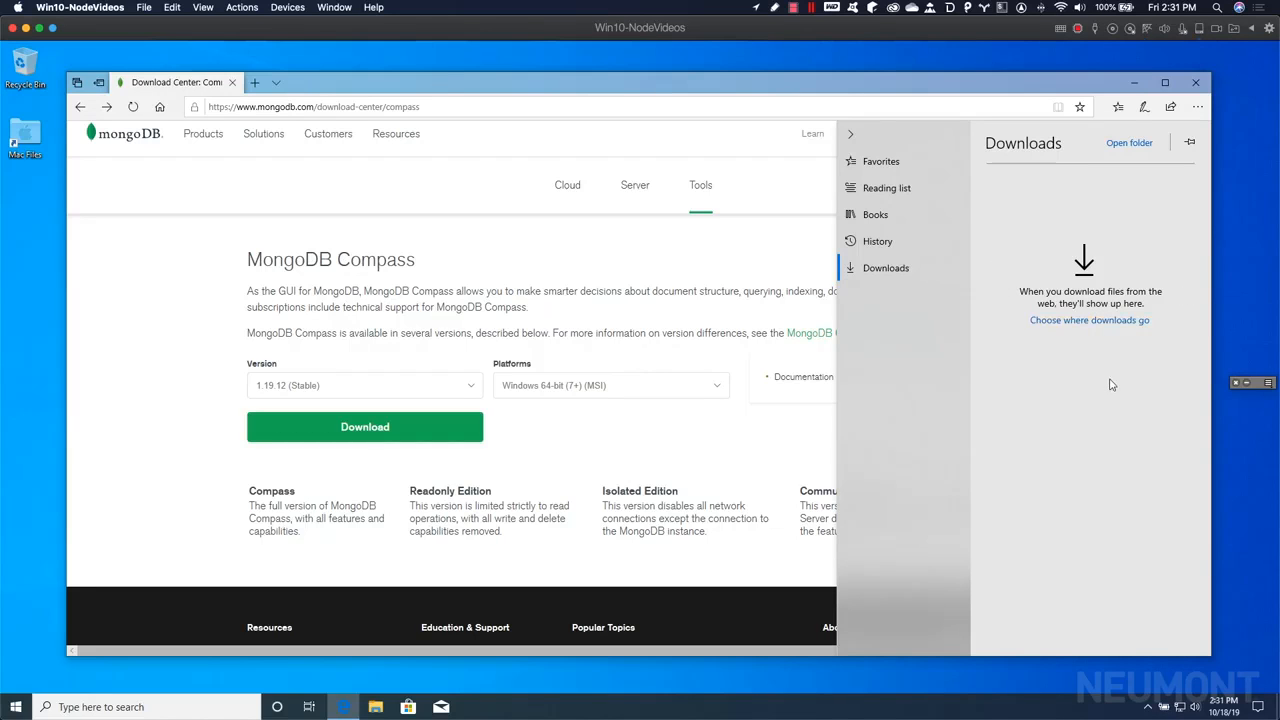
{"action": "left_click", "coordinate": [631, 315]}
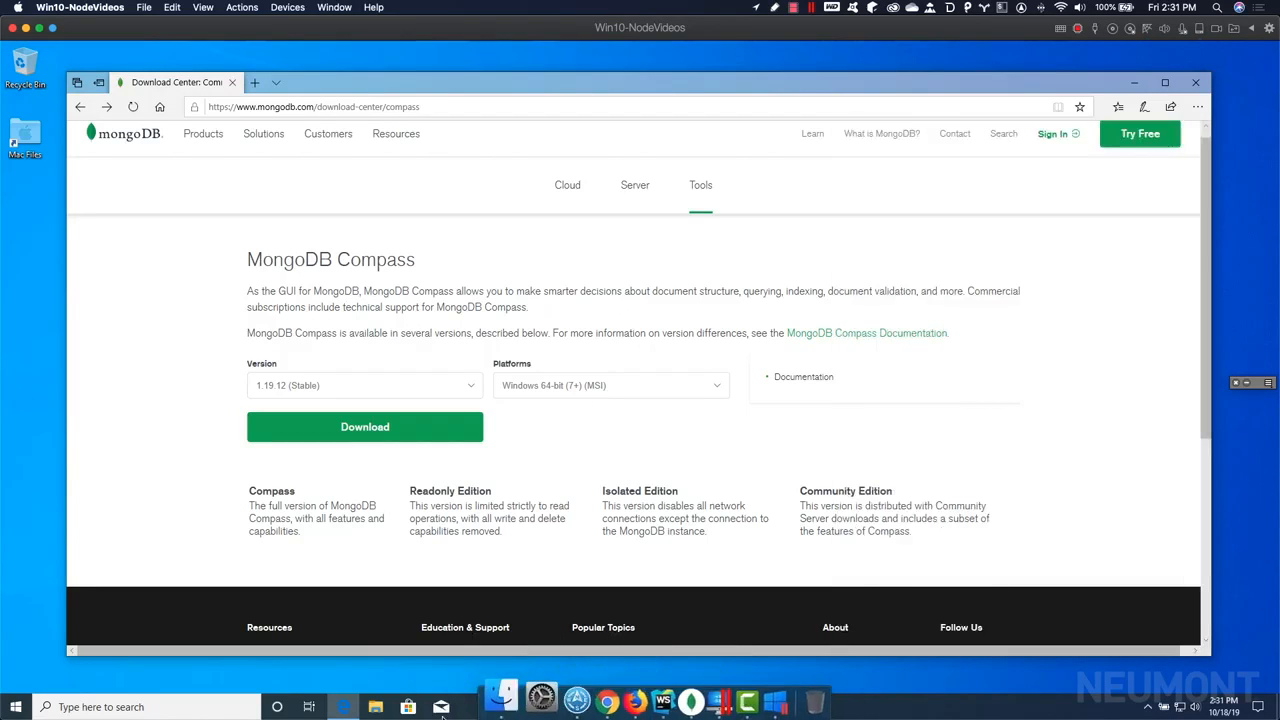
- Open the Downloads folder in File Explorer and widen the Name column to show the full installer file names
{"action": "left_click", "coordinate": [376, 706]}
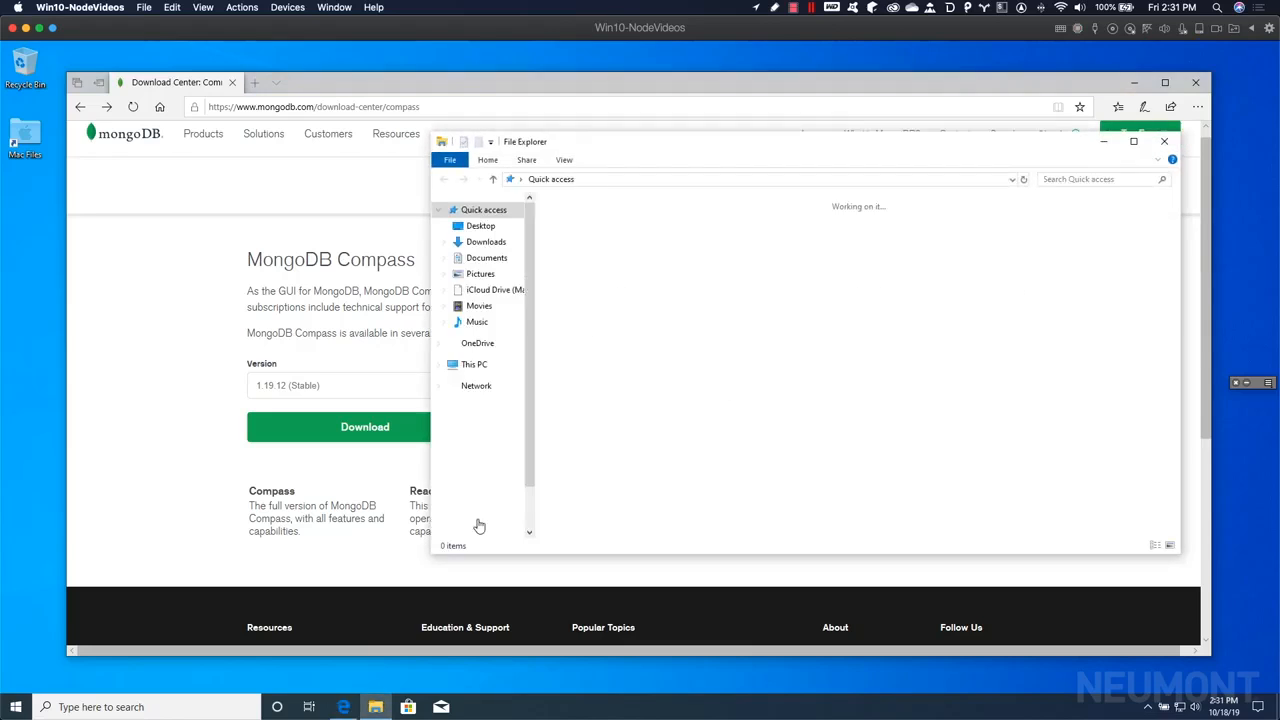
{"action": "left_click", "coordinate": [485, 242]}
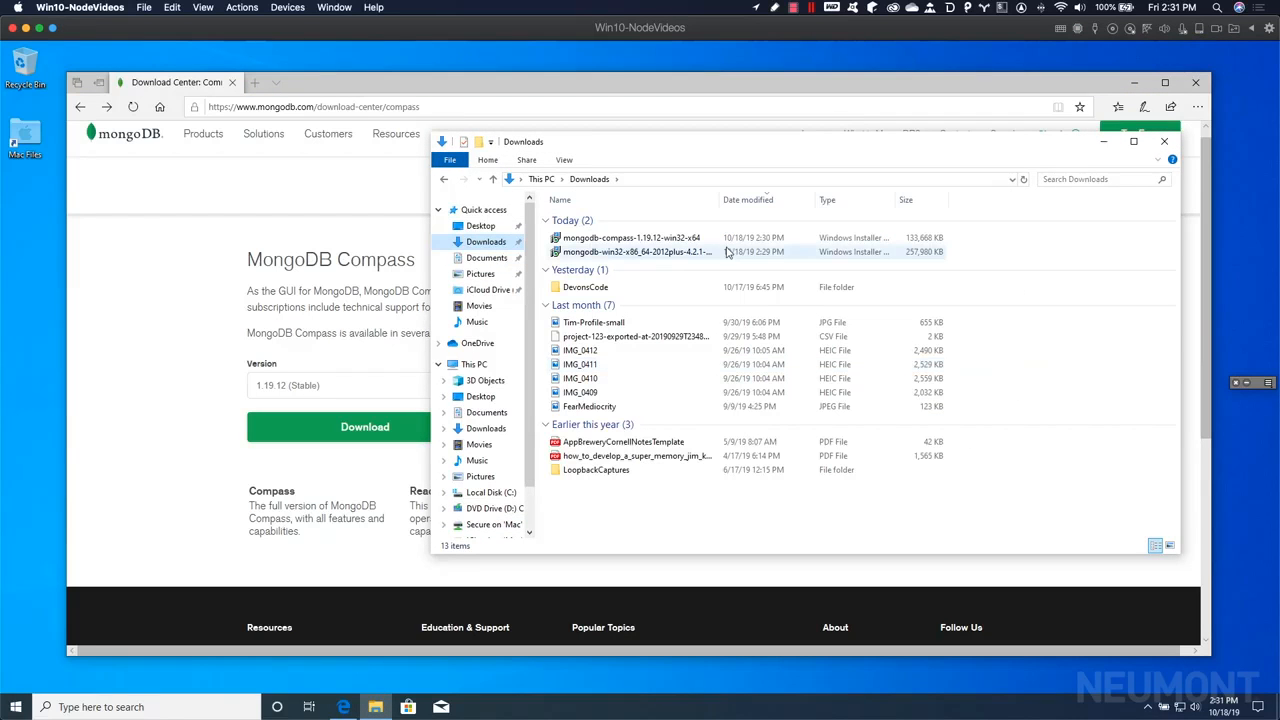
{"action": "left_click_drag", "start_coordinate": [720, 200], "coordinate": [808, 200]}
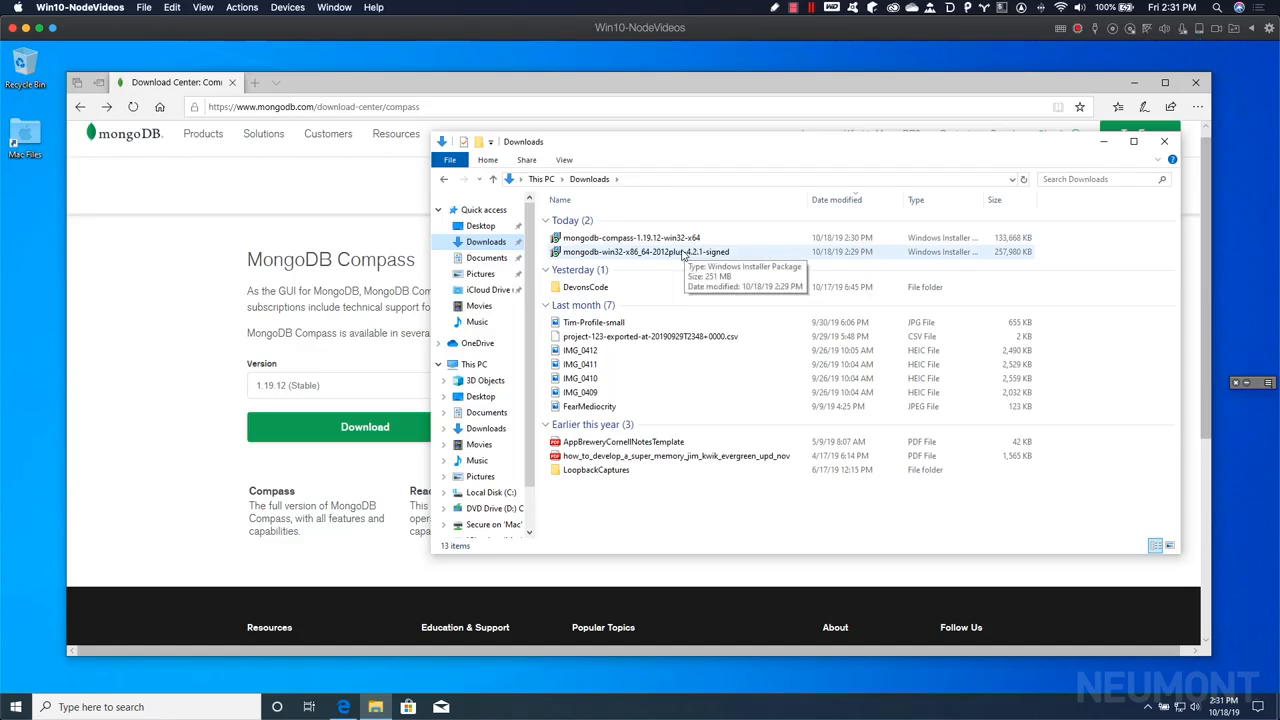
- Launch the mongodb-win32-x86_64-2012plus-4.2.1-signed installer, proceed past the welcome page and accept the license agreement terms
{"action": "double_click", "coordinate": [683, 254]}
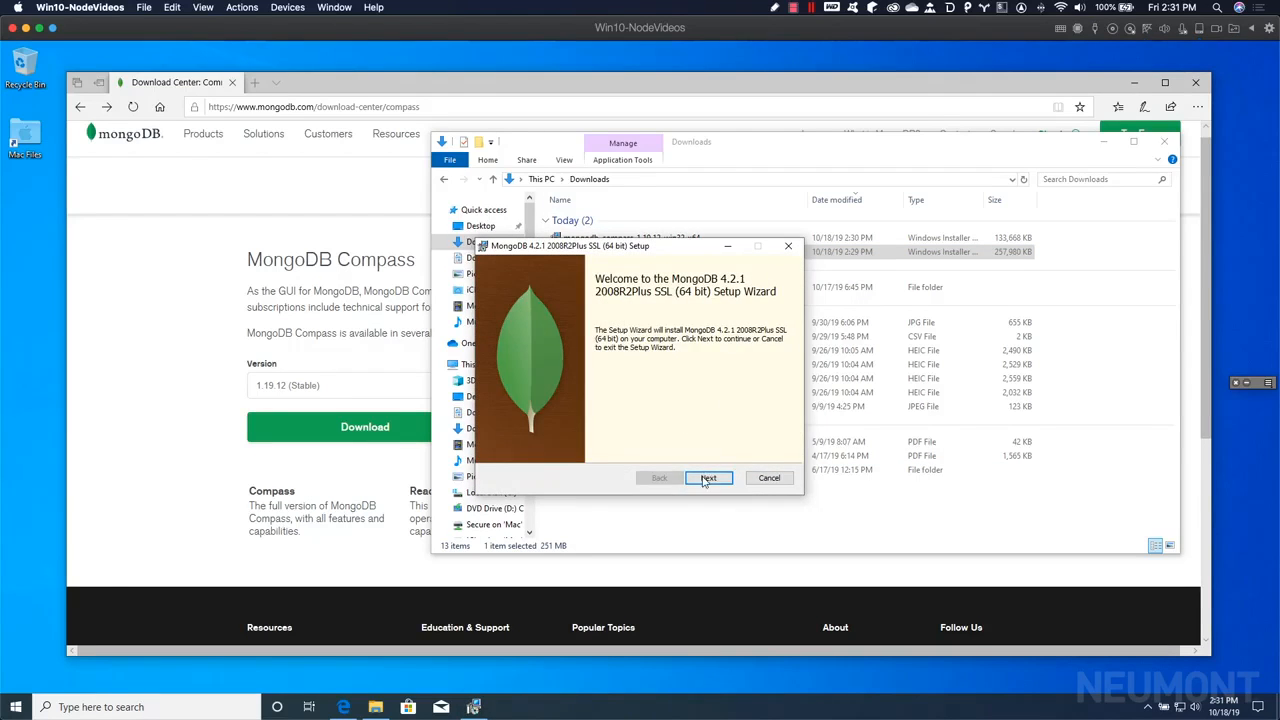
{"action": "left_click", "coordinate": [706, 478]}
{"action": "left_click", "coordinate": [621, 446]}
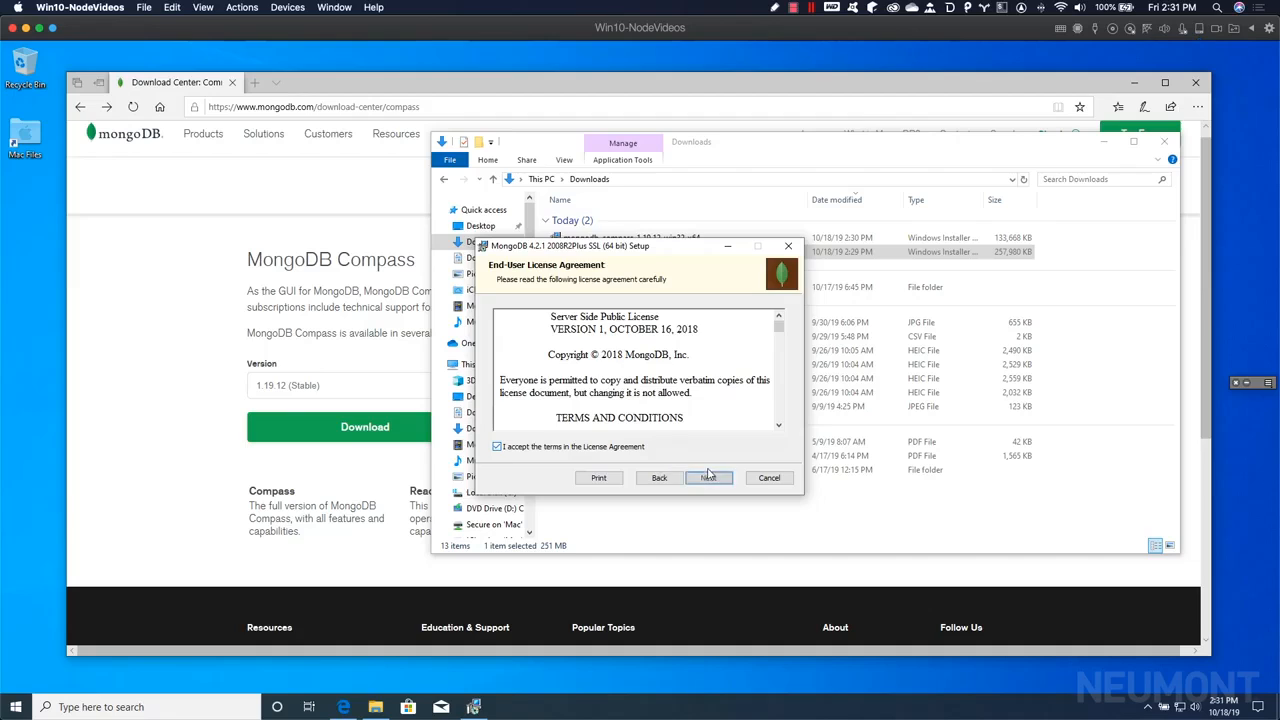
- Choose the Complete setup type, keep the default service configuration and Compass option, start the MongoDB installation and allow the device changes
{"action": "left_click", "coordinate": [707, 479]}
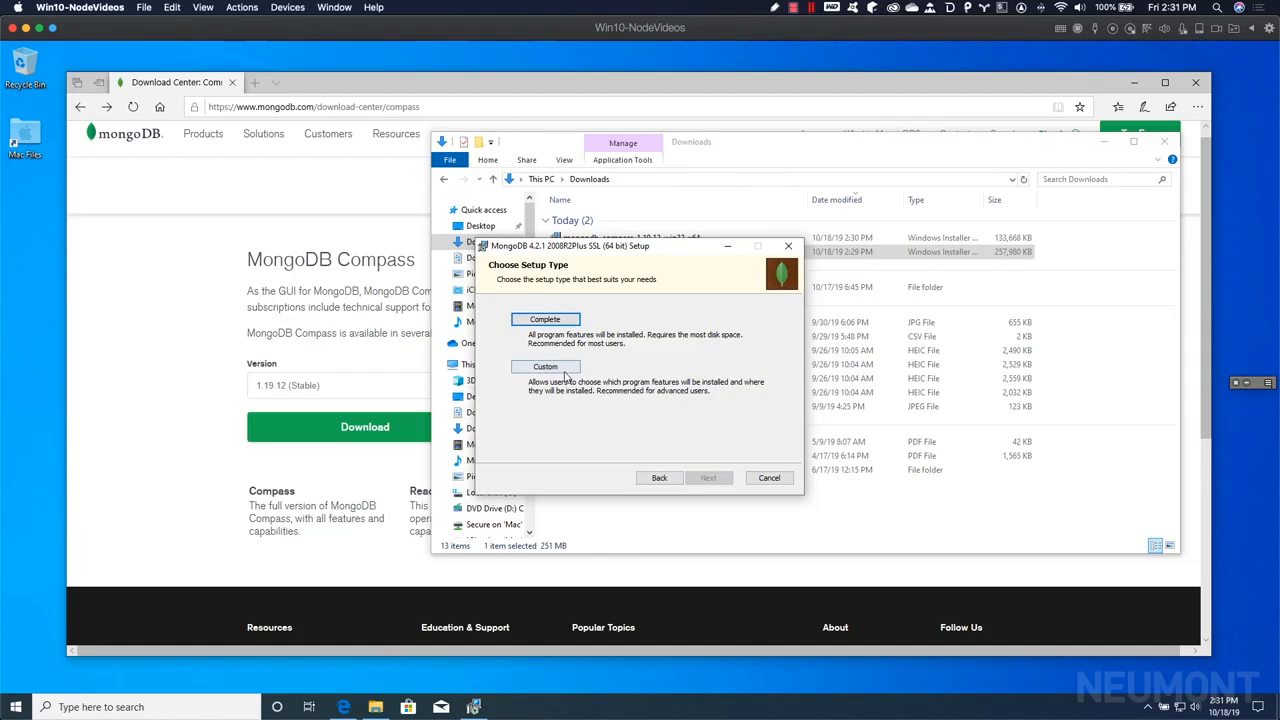
{"action": "left_click", "coordinate": [546, 320]}
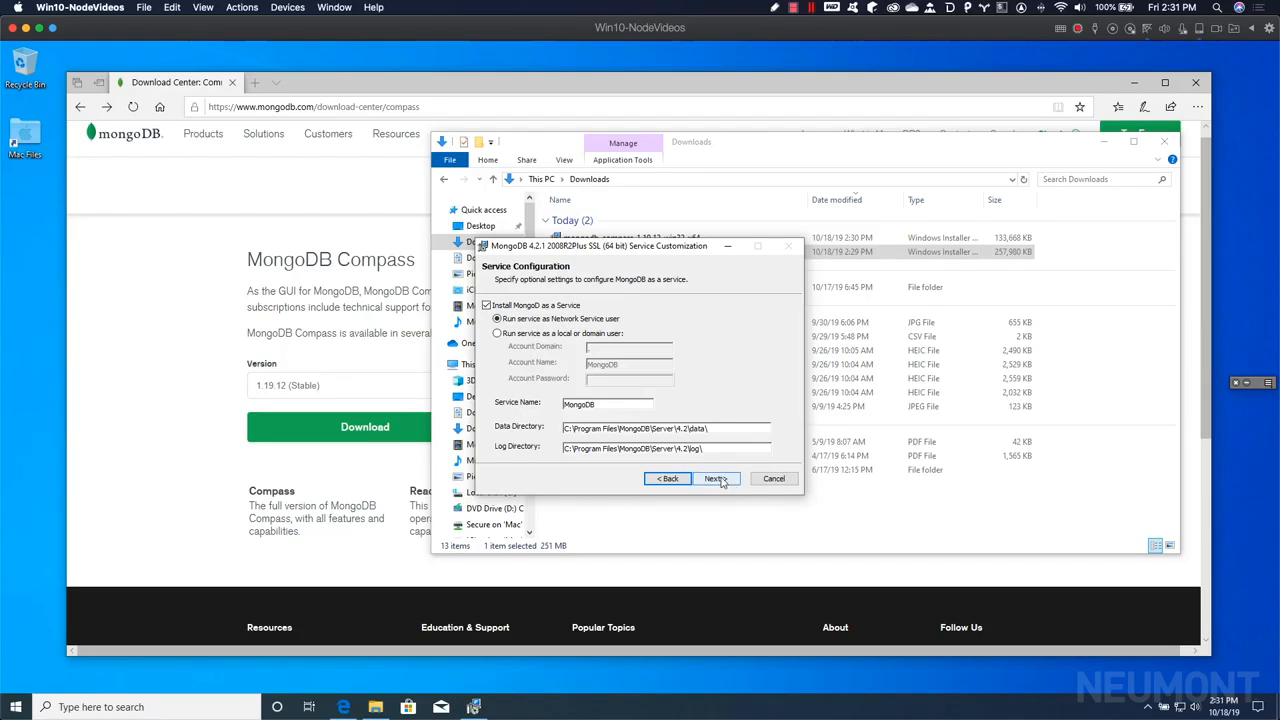
{"action": "left_click", "coordinate": [718, 479]}
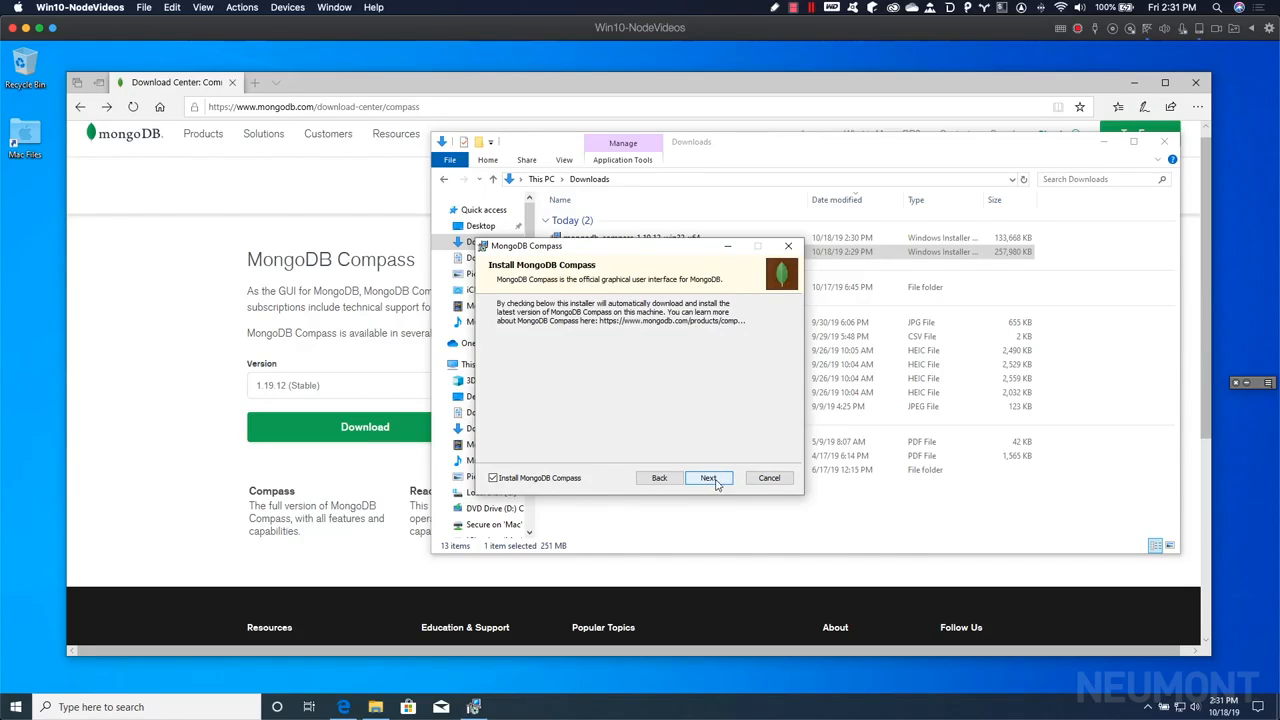
{"action": "left_click", "coordinate": [716, 482]}
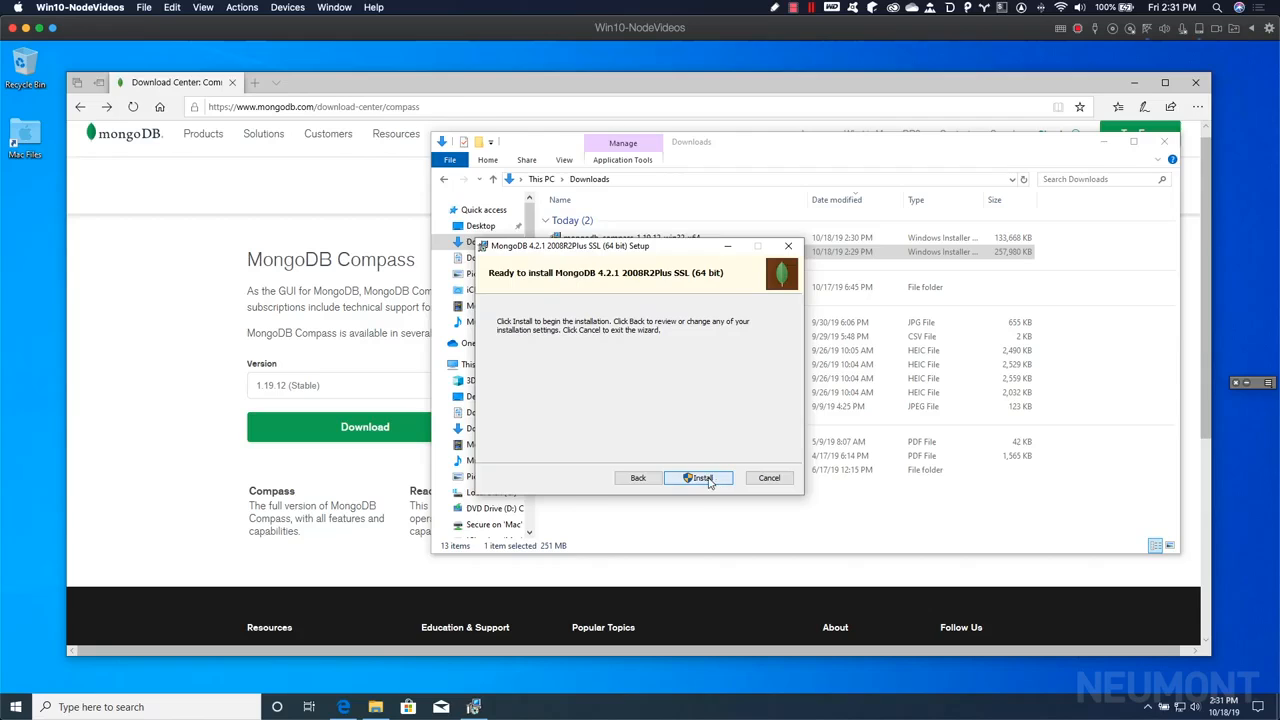
{"action": "left_click", "coordinate": [706, 480]}
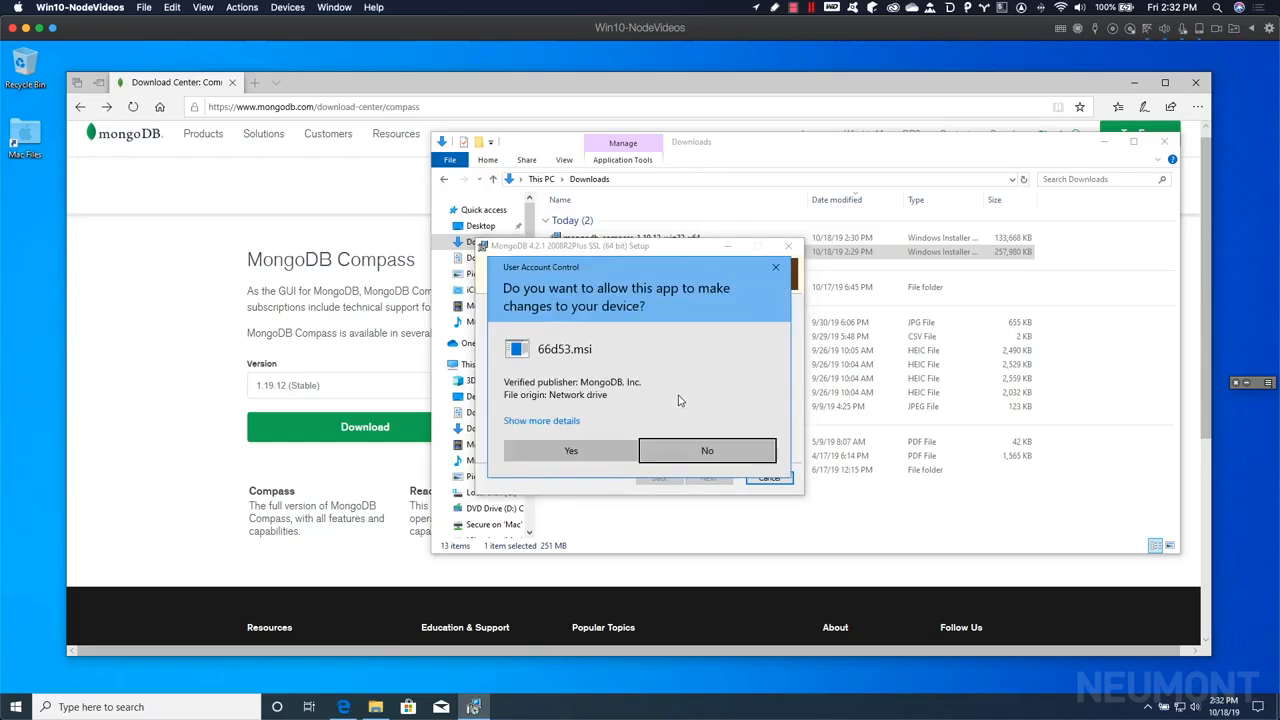
{"action": "left_click", "coordinate": [573, 450]}
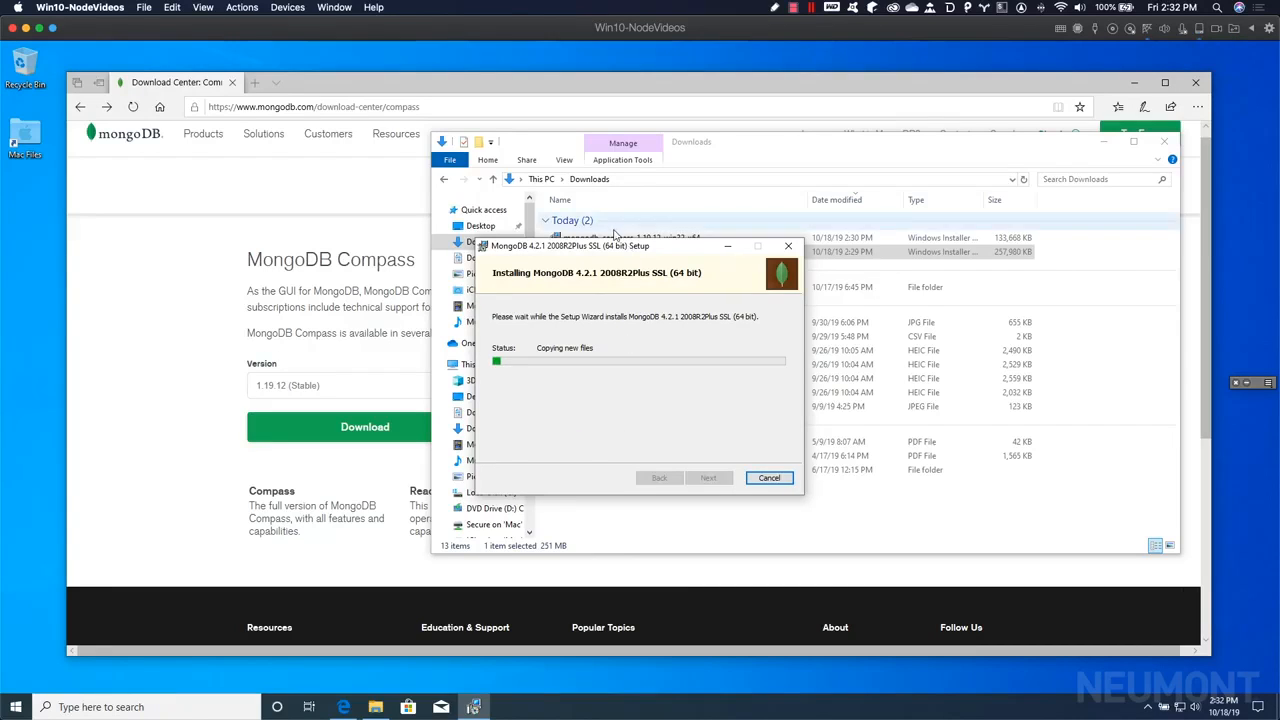
- Restore the browser and Downloads windows behind the installer, and finish the MongoDB setup wizard once installation completes
{"action": "mouse_move", "coordinate": [608, 248]}
{"action": "left_mouse_down"}
{"action": "mouse_move", "coordinate": [749, 288]}
{"action": "mouse_move", "coordinate": [588, 279]}
{"action": "left_mouse_up"}
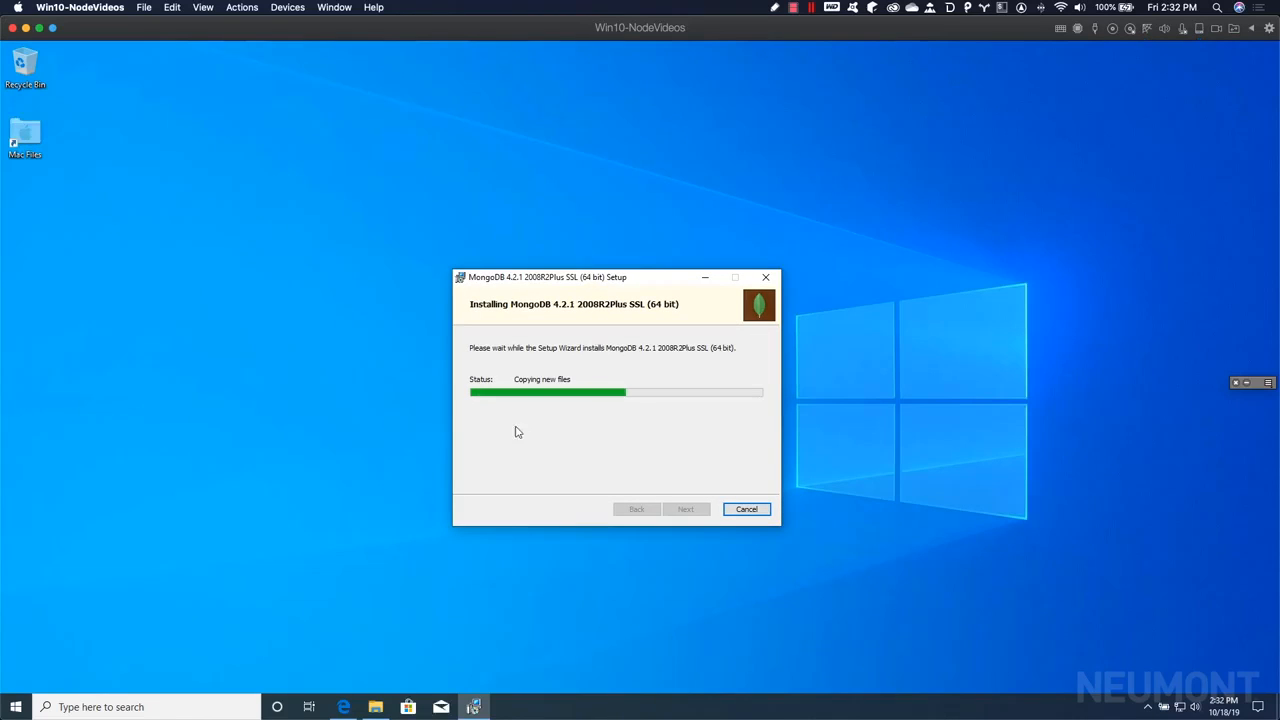
{"action": "left_click", "coordinate": [343, 702]}
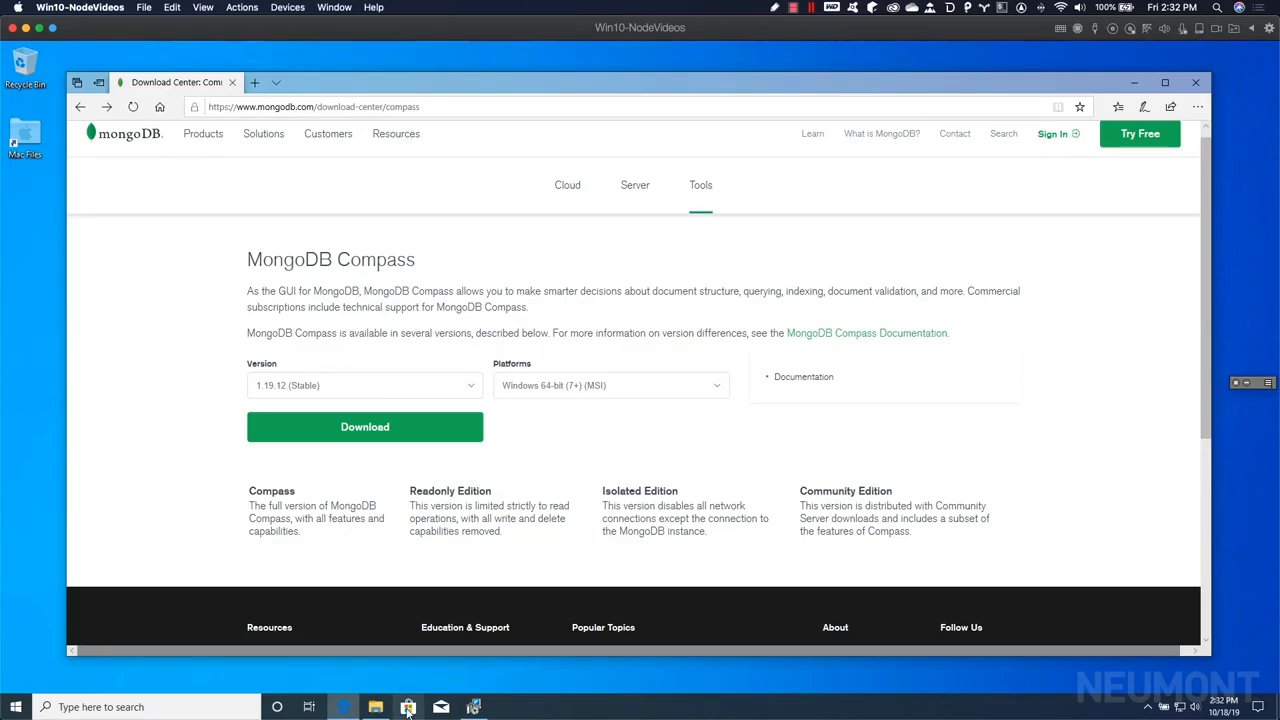
{"action": "left_click", "coordinate": [375, 707]}
{"action": "left_click", "coordinate": [472, 707]}
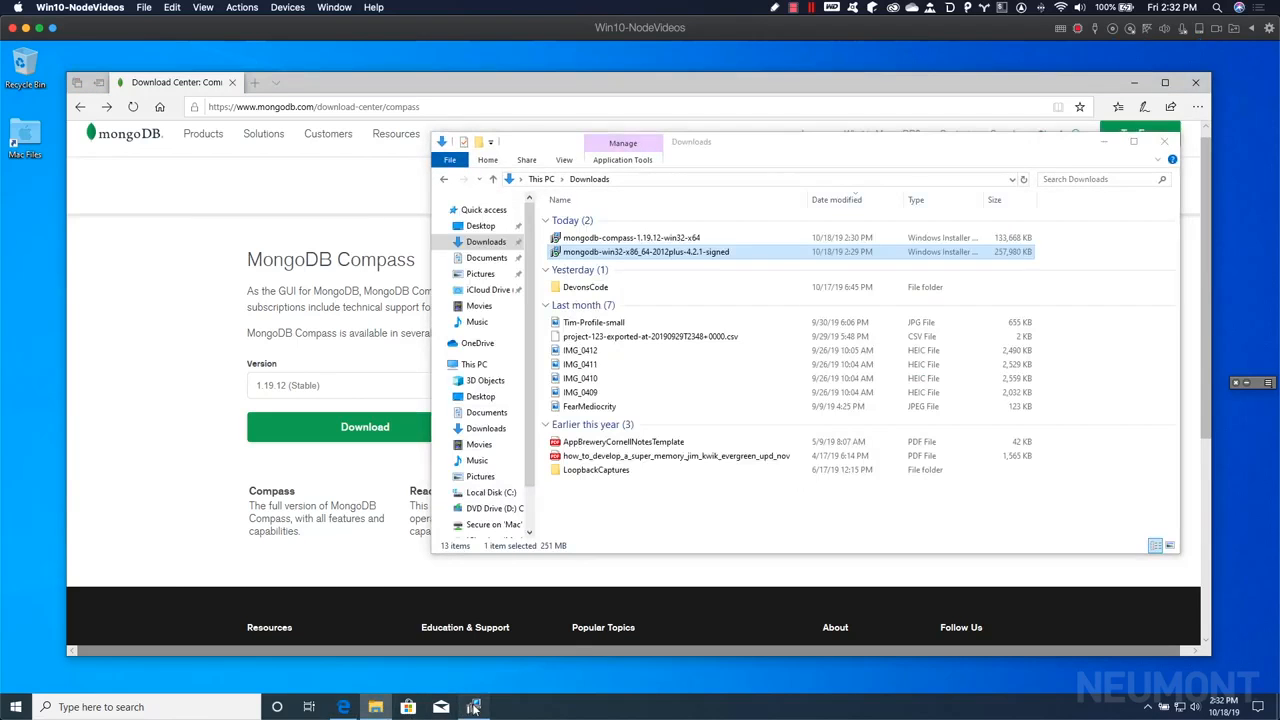
{"action": "left_click_drag", "start_coordinate": [640, 286], "coordinate": [643, 309]}
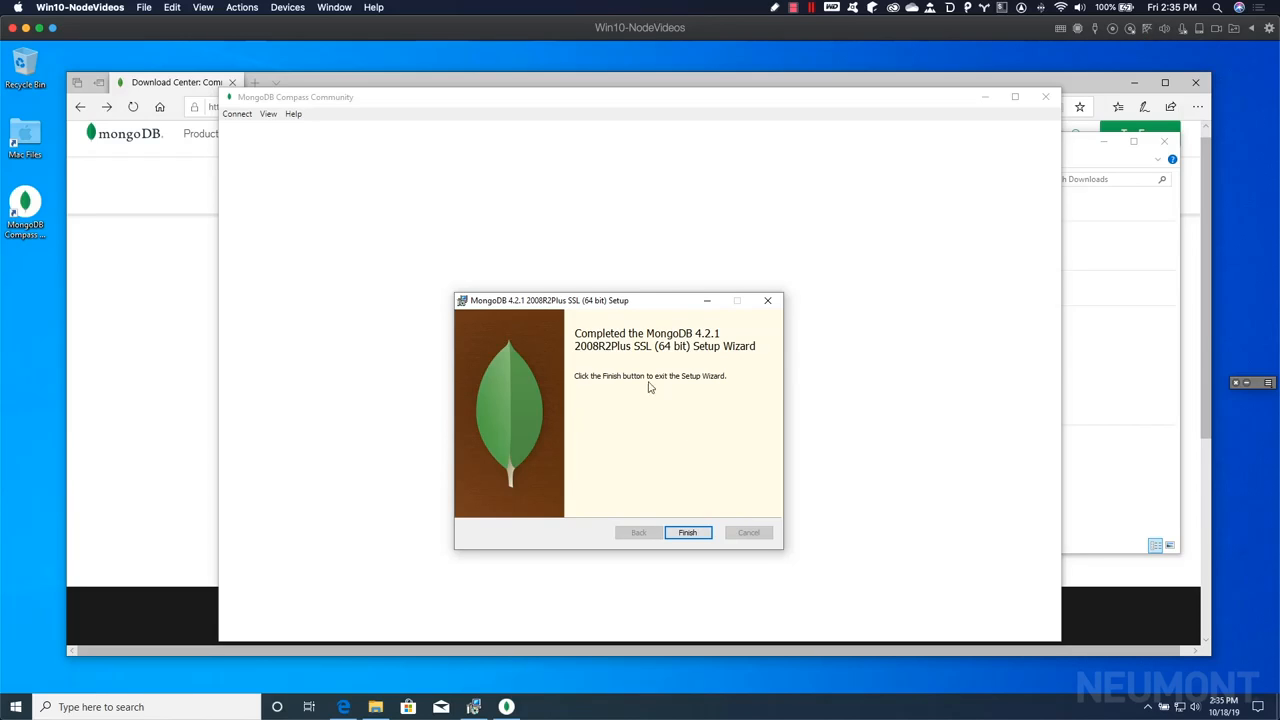
{"action": "left_click", "coordinate": [689, 533]}
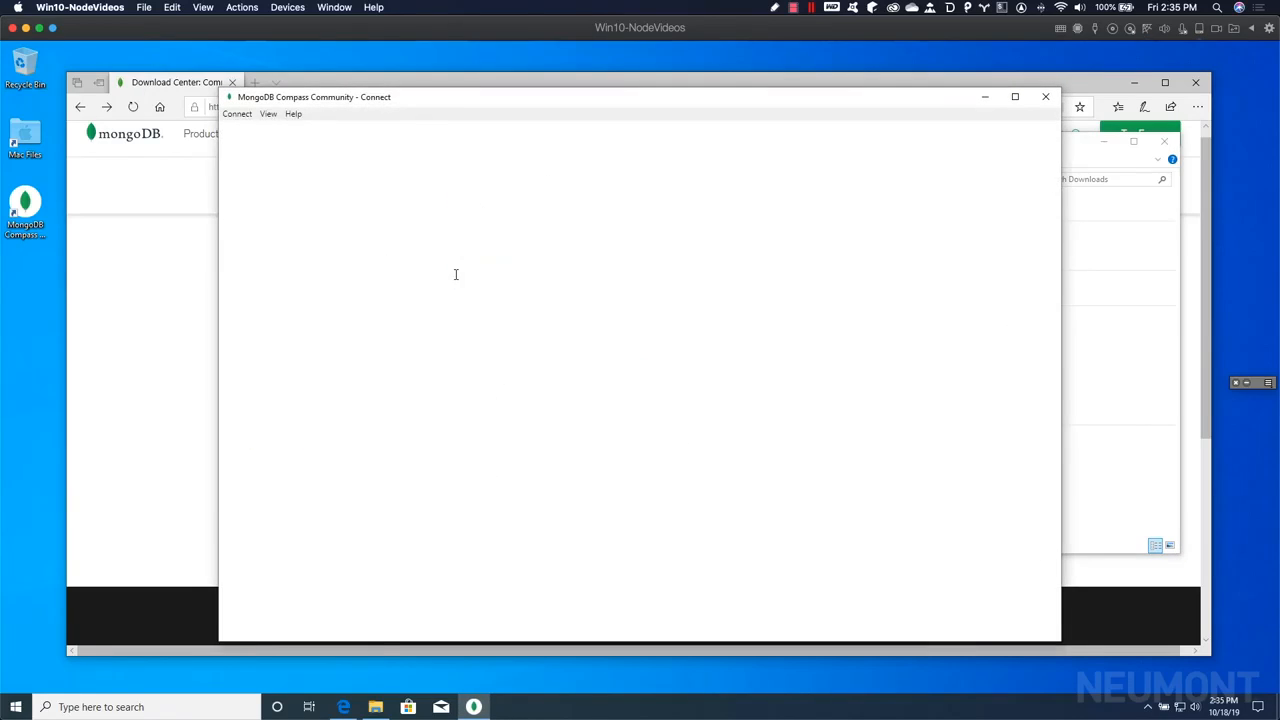
- Accept the MongoDB Compass license agreement, and page through the welcome tour before closing it
{"action": "scroll", "coordinate": [639, 398], "scroll_direction": "down", "scroll_amount": 15}
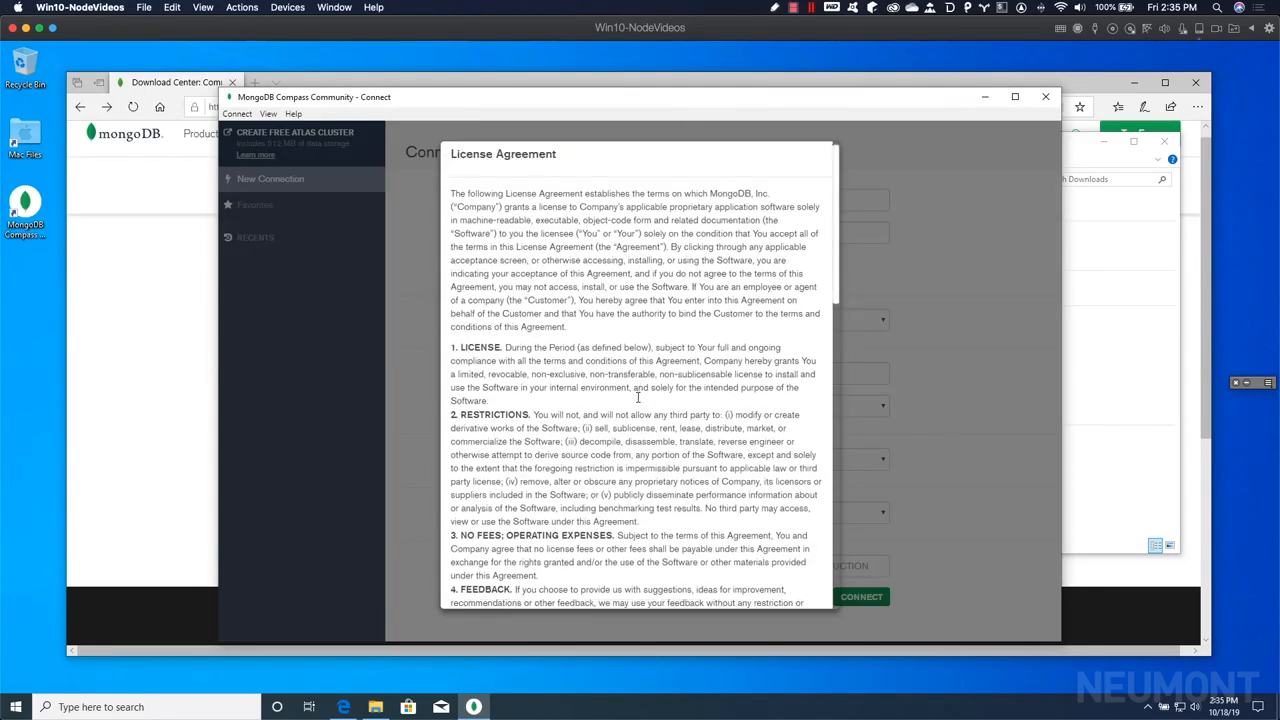
{"action": "left_click", "coordinate": [708, 590]}
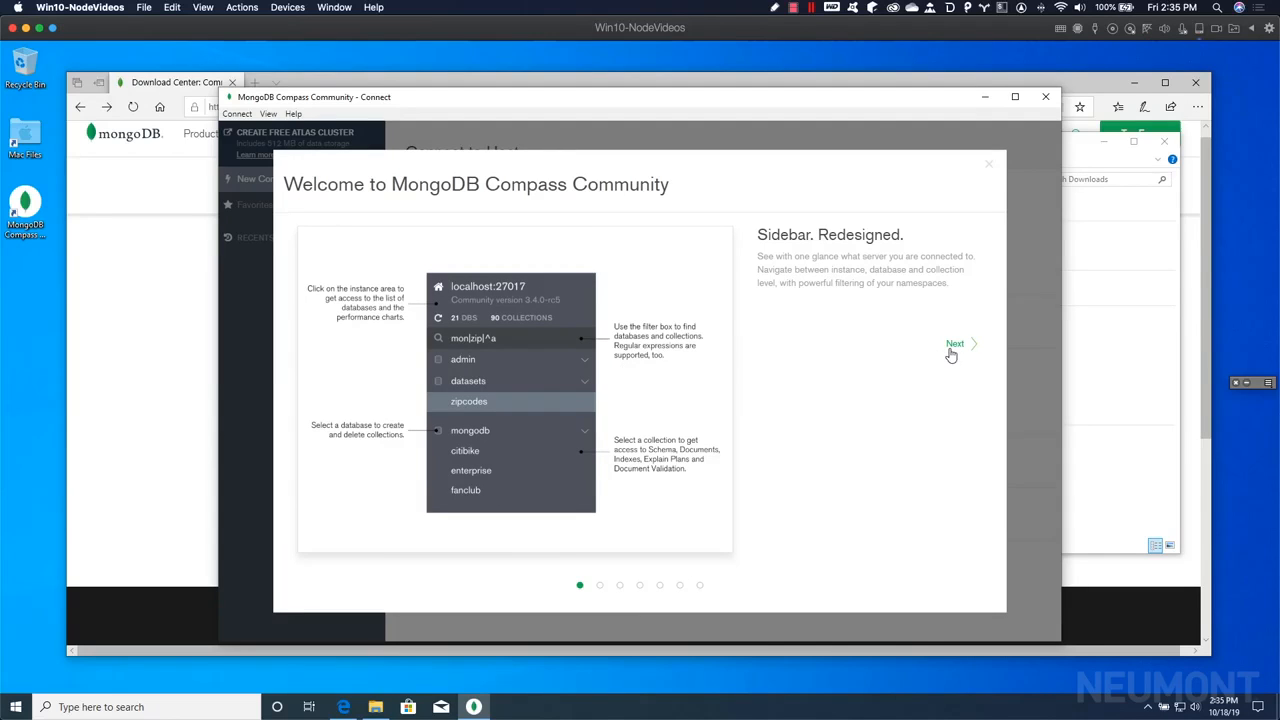
{"action": "left_click", "coordinate": [953, 346]}
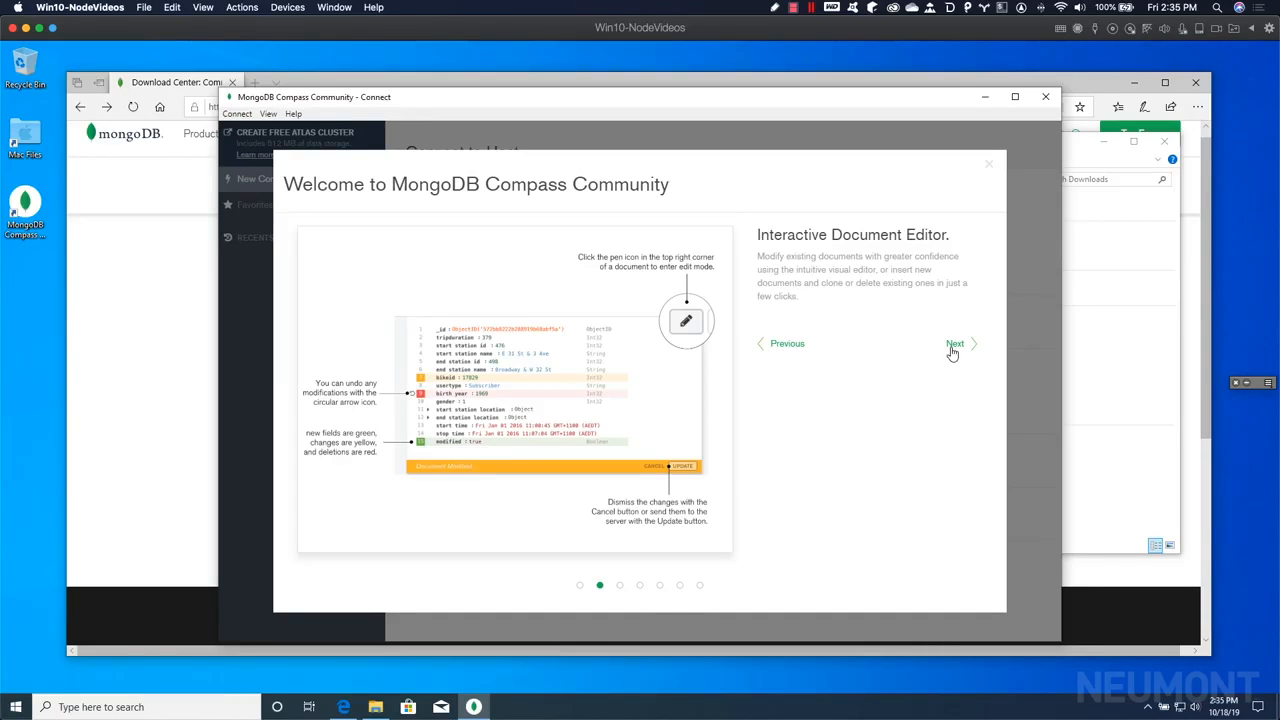
{"action": "left_click", "coordinate": [953, 346]}
{"action": "left_click", "coordinate": [953, 346]}
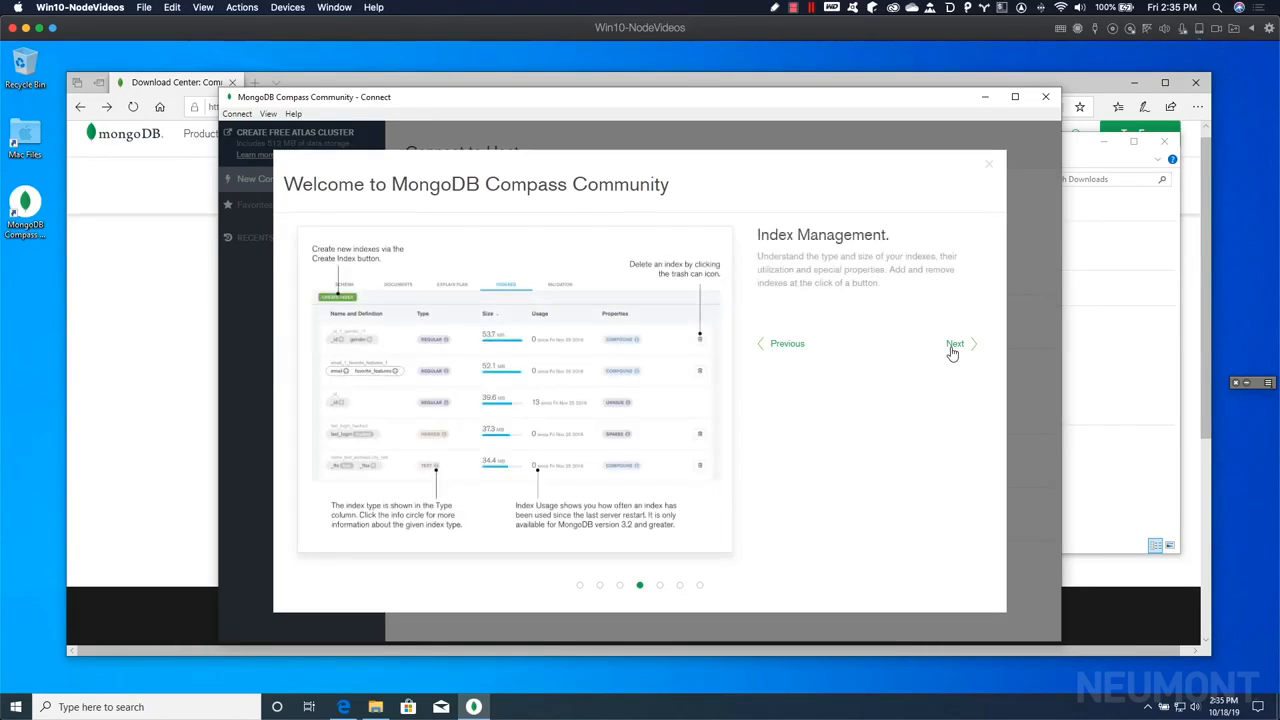
{"action": "left_click", "coordinate": [953, 346]}
{"action": "left_click", "coordinate": [953, 346]}
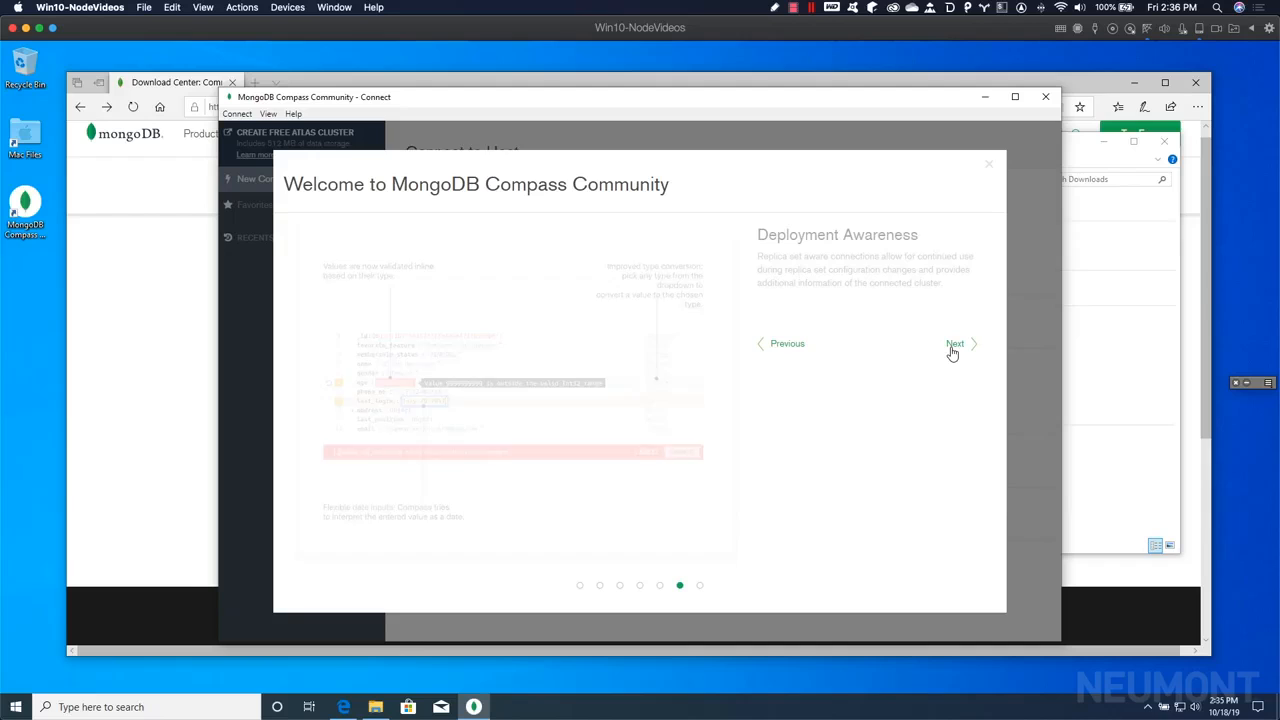
{"action": "left_click", "coordinate": [986, 168]}
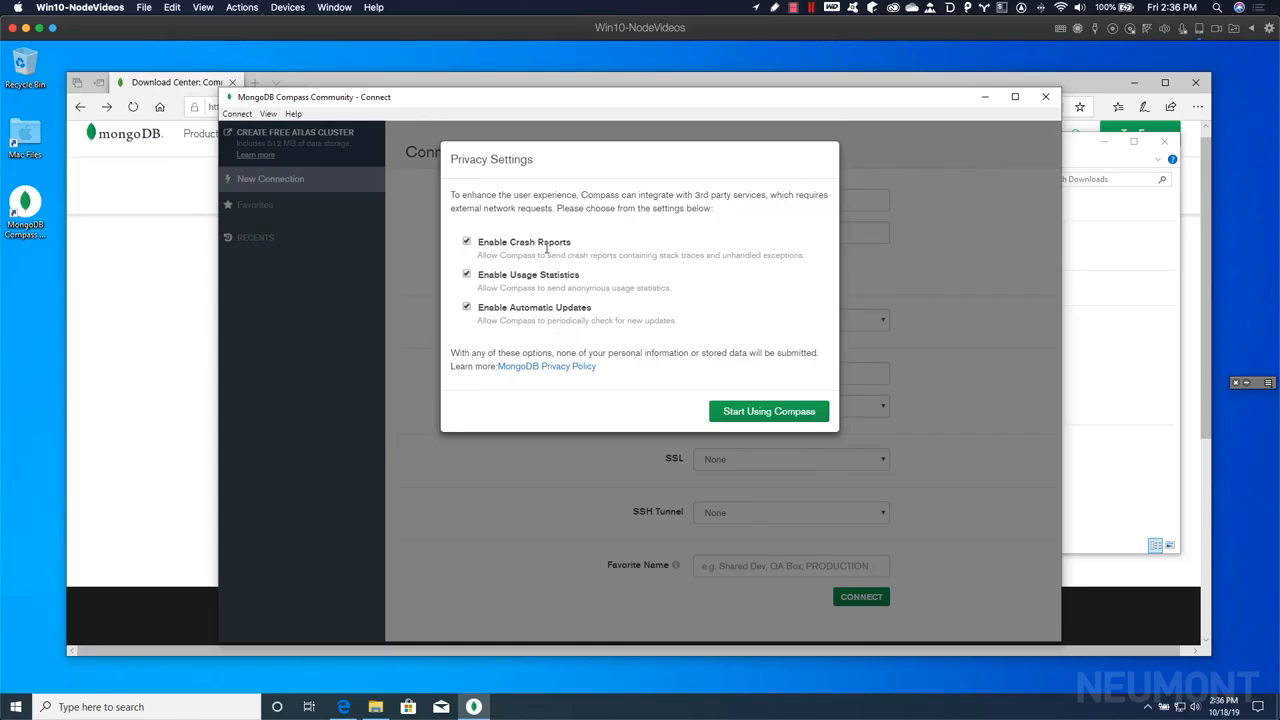
- Accept the default privacy settings in Compass and connect to hostname localhost on port 27017
{"action": "left_click", "coordinate": [757, 411]}
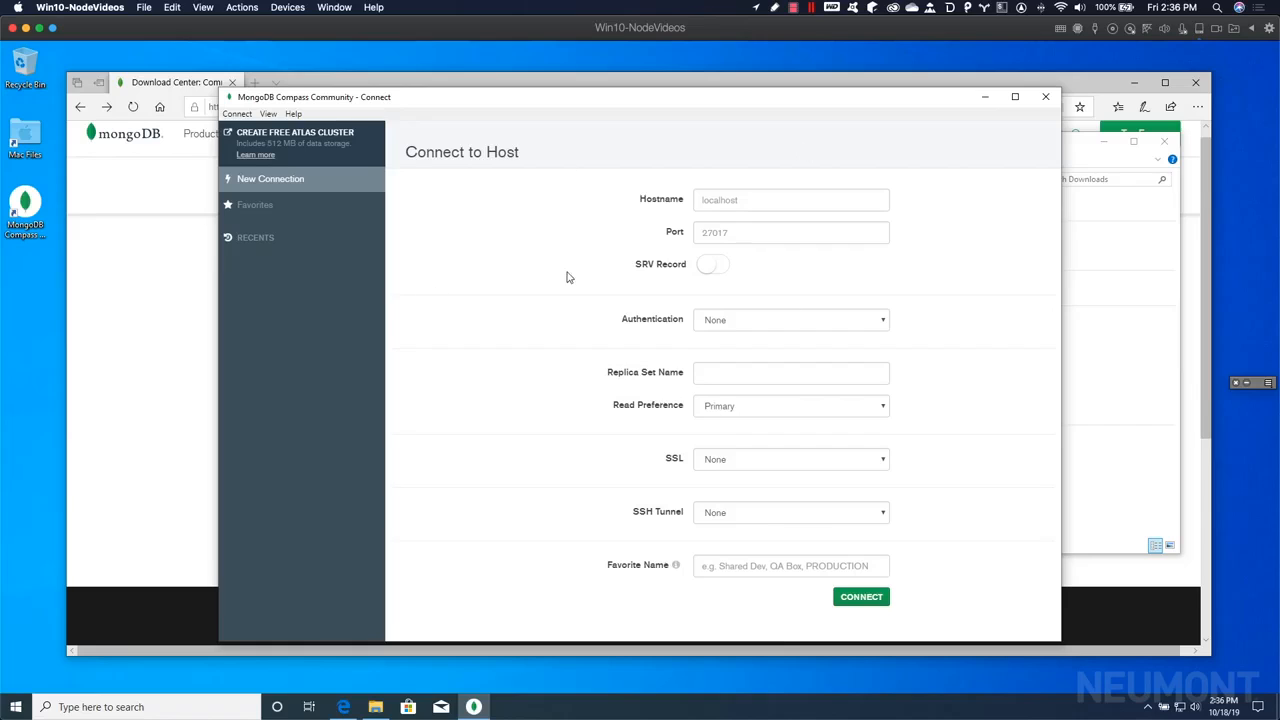
{"action": "left_click", "coordinate": [747, 203]}
{"action": "type", "text": "localhost"}
{"action": "left_click", "coordinate": [738, 232]}
{"action": "type", "text": "27017"}
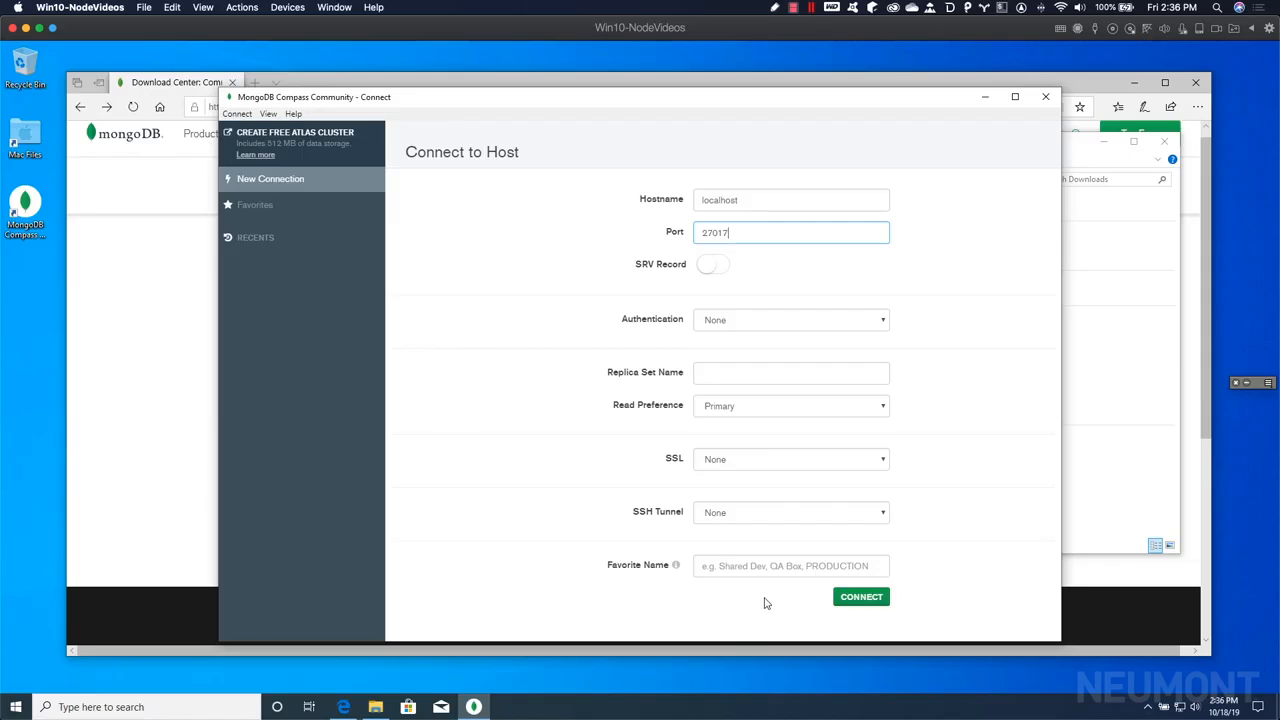
{"action": "left_click", "coordinate": [856, 600]}
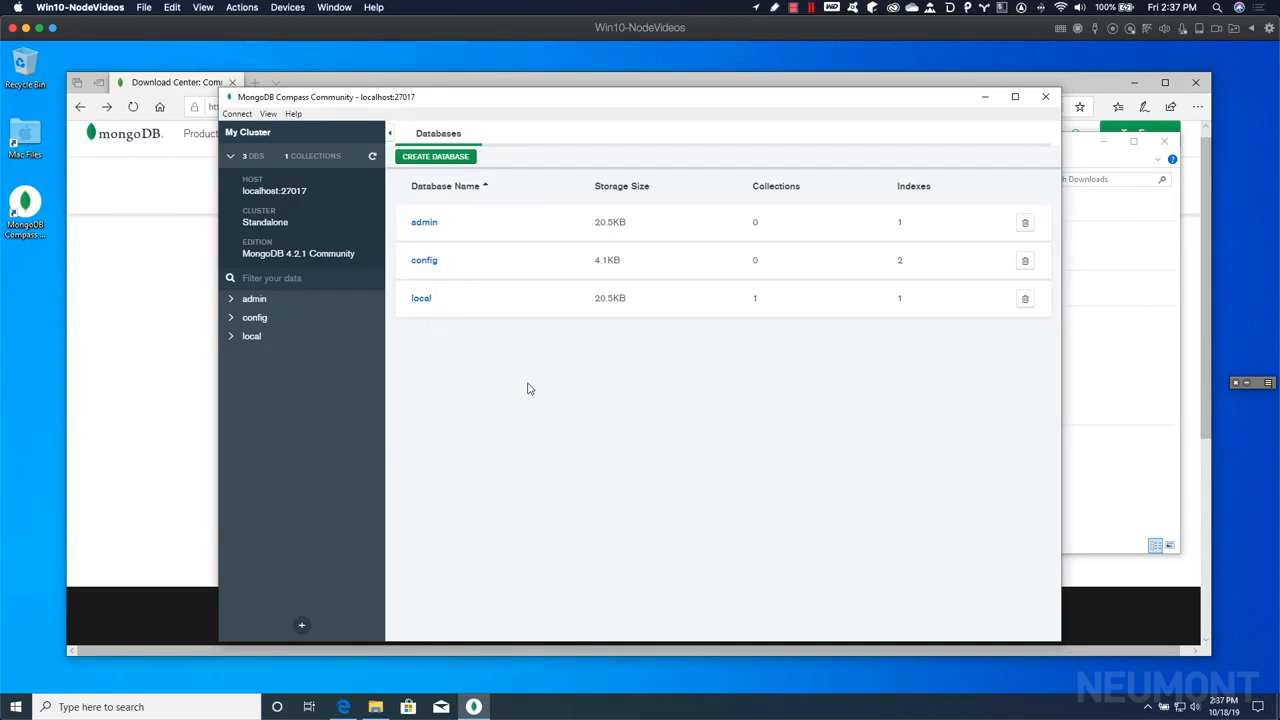
{"action": "double_click", "coordinate": [445, 229]}
{"action": "left_click_drag", "start_coordinate": [445, 229], "coordinate": [457, 314]}
{"action": "left_click", "coordinate": [509, 387]}
- Create a database named my_test_database with a collection named my_first_collection, and open that collection
{"action": "left_click", "coordinate": [447, 159]}
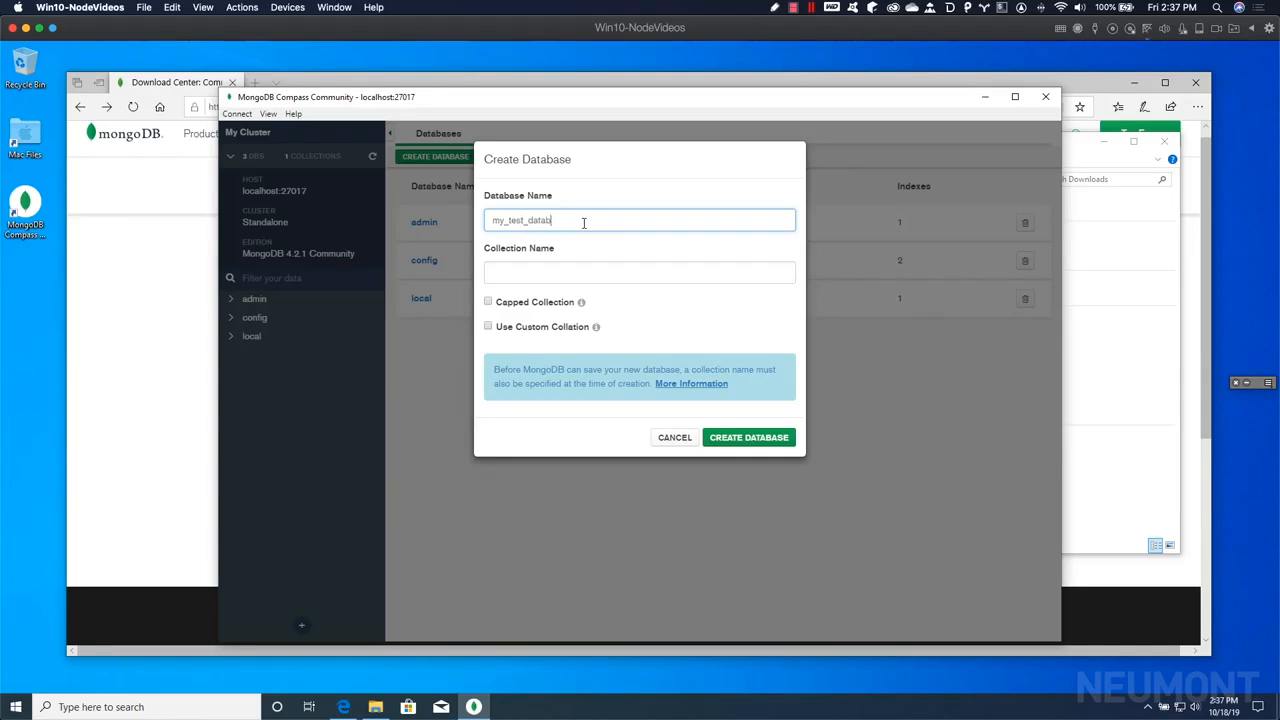
{"action": "left_click", "coordinate": [538, 269]}
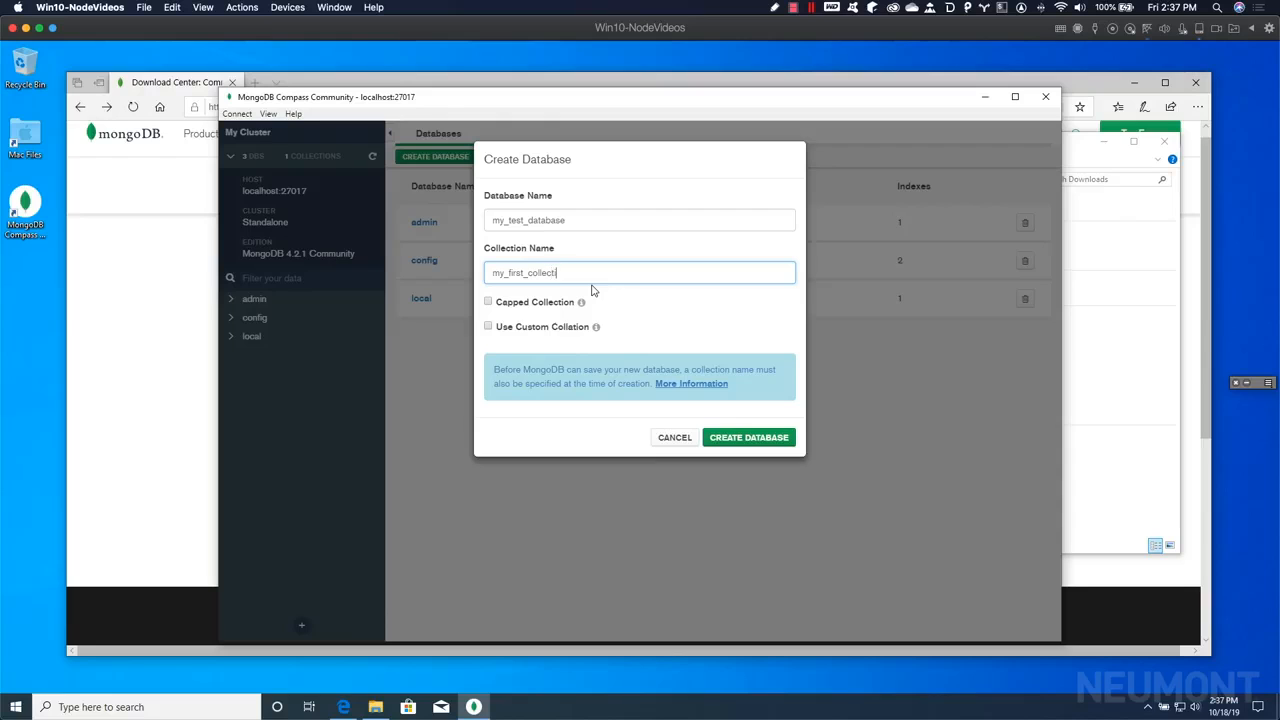
{"action": "left_click", "coordinate": [752, 439]}
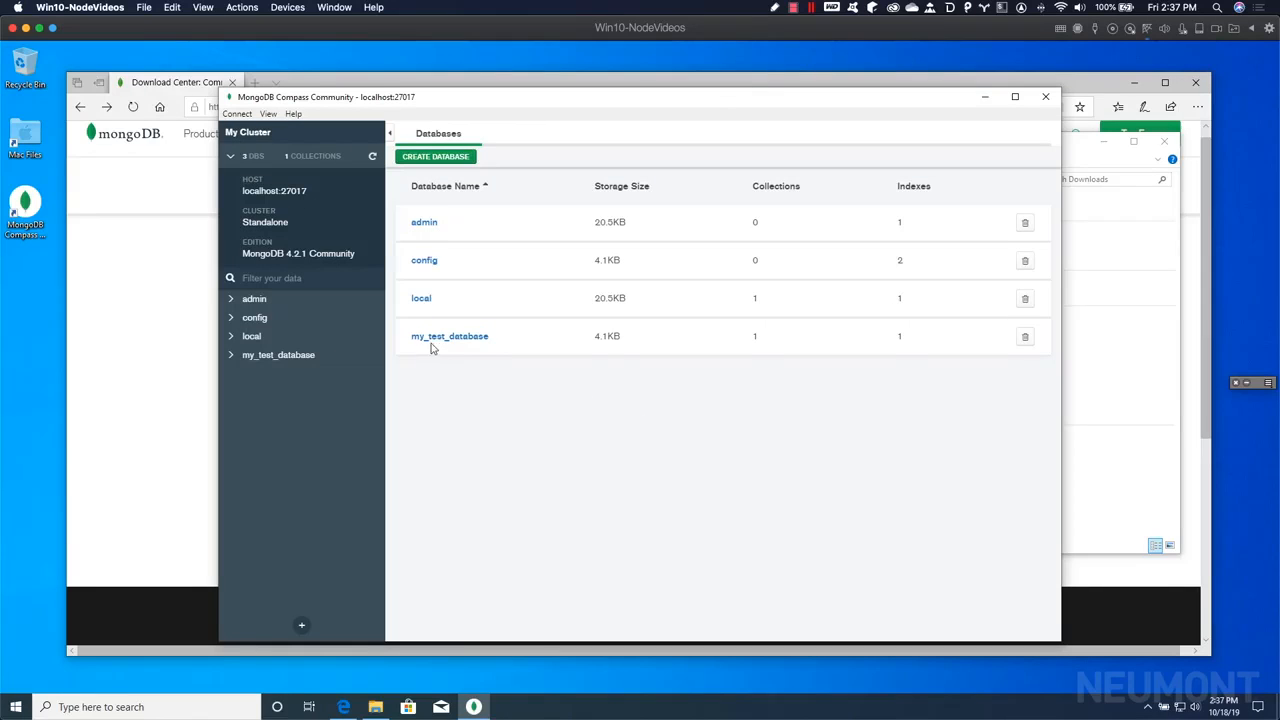
{"action": "left_click", "coordinate": [438, 343]}
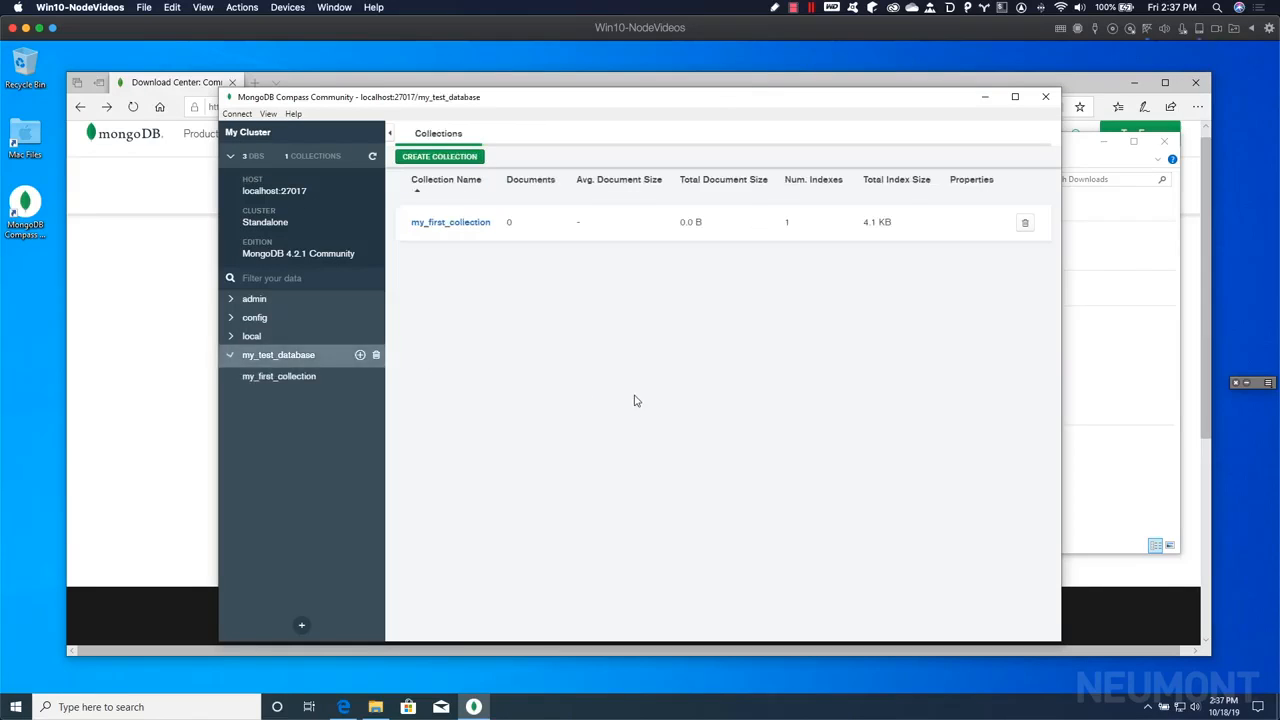
{"action": "left_click", "coordinate": [450, 223]}
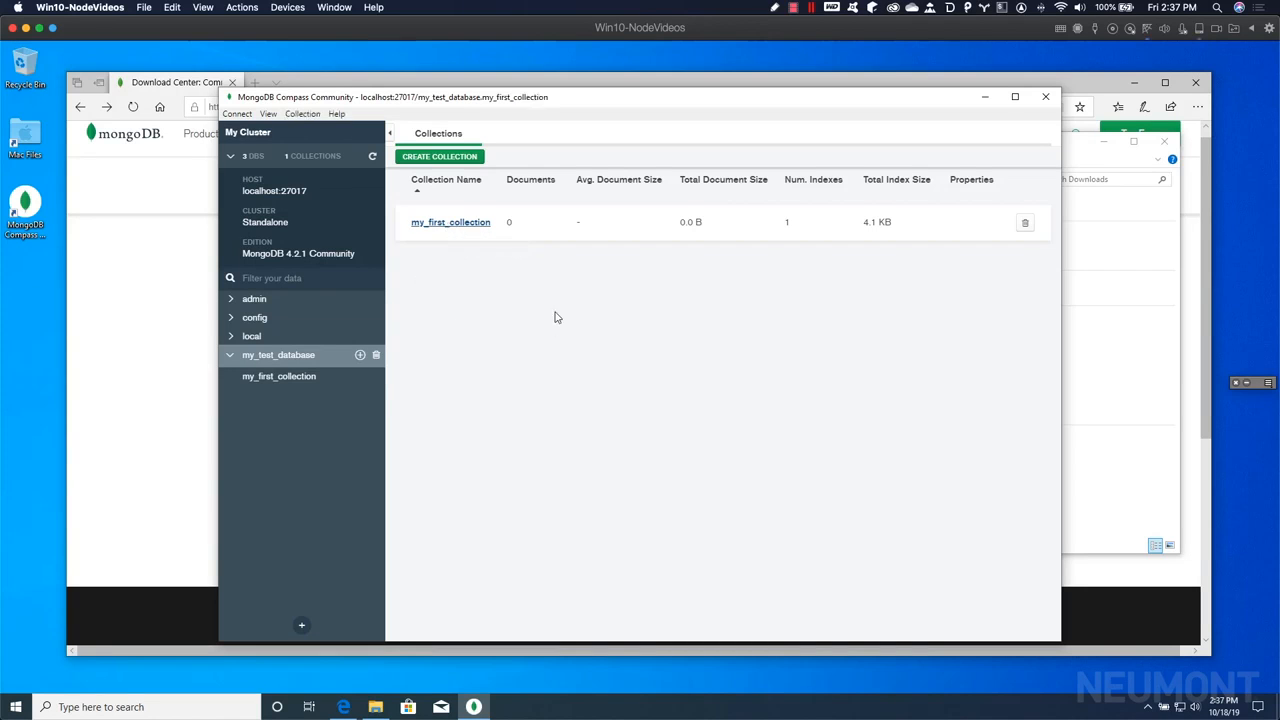